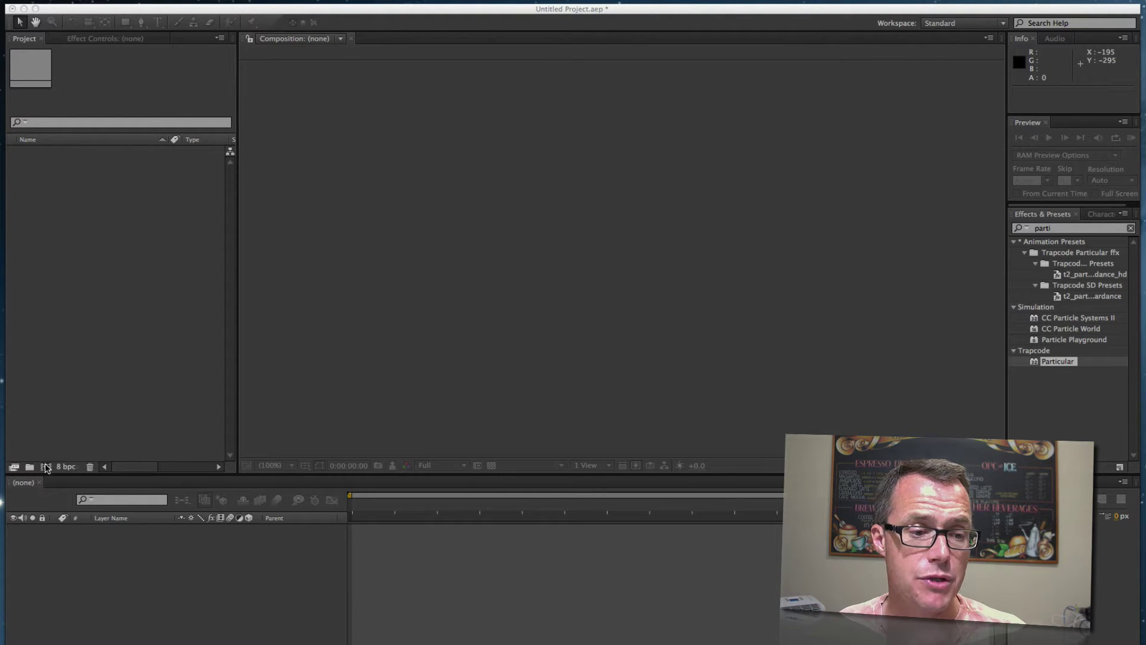
- Create a Worship 720p composition named 'Particles': 1280×720, 30 fps, 0:00:34:00 long, black background
{"action": "left_click", "coordinate": [46, 467]}
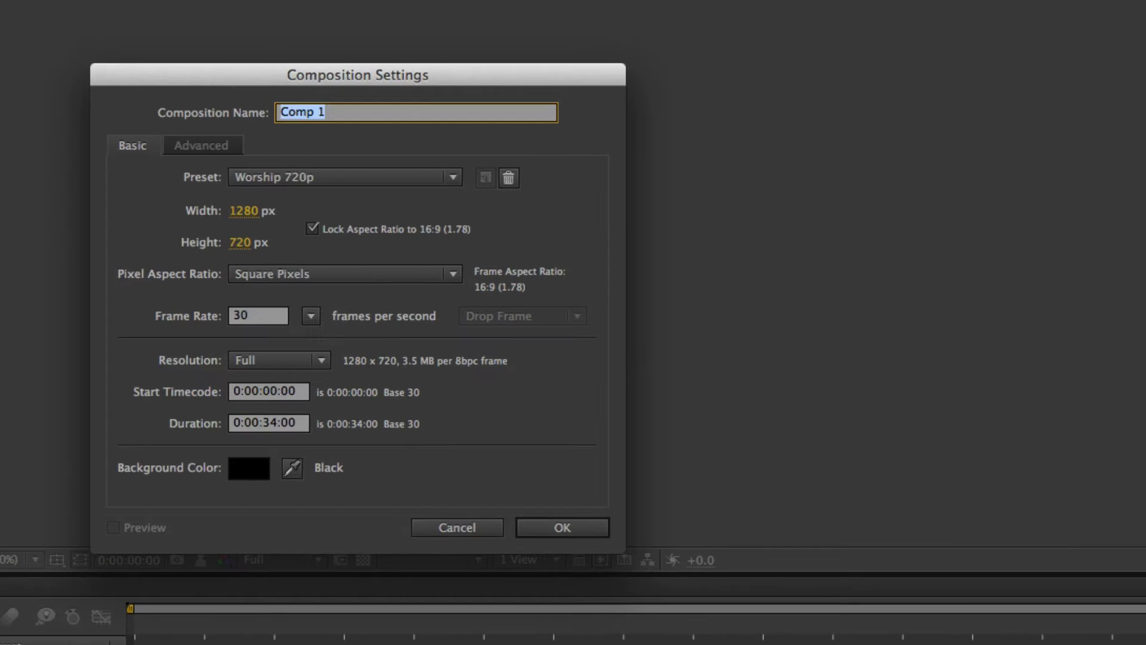
{"action": "type", "text": "Particles"}
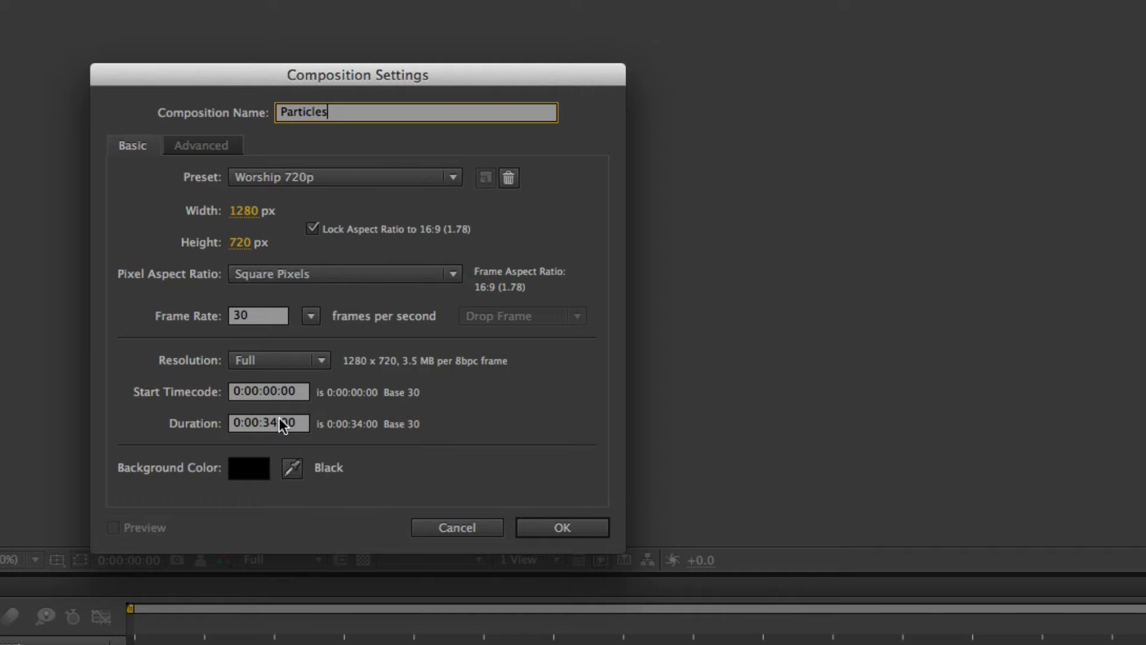
{"action": "left_click", "coordinate": [564, 527]}
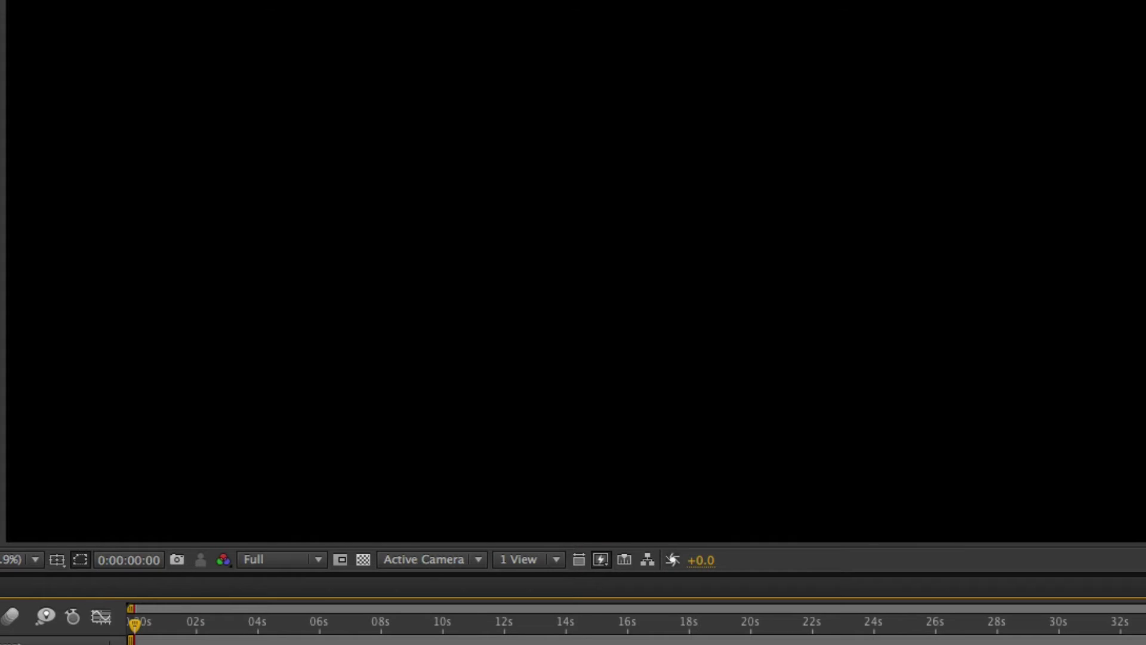
- Add a new comp-sized black solid layer named 'Particles 1'
{"action": "right_click", "coordinate": [265, 573]}
{"action": "mouse_move", "coordinate": [402, 579]}
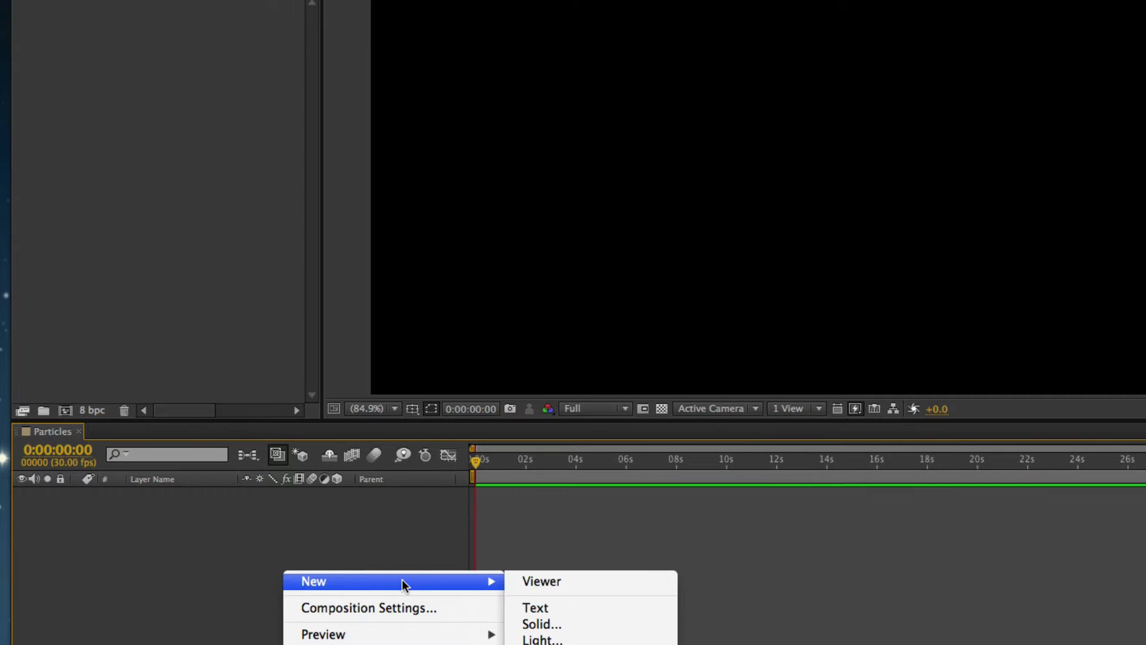
{"action": "left_click", "coordinate": [629, 625]}
{"action": "type", "text": "Particles 1"}
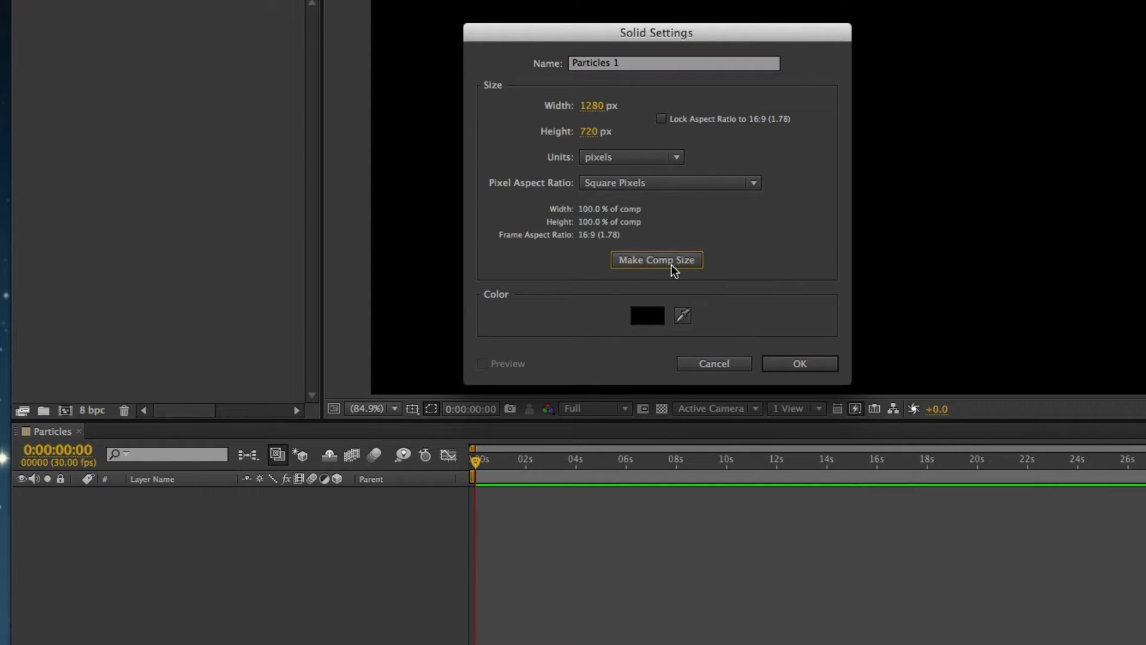
{"action": "left_click", "coordinate": [800, 362]}
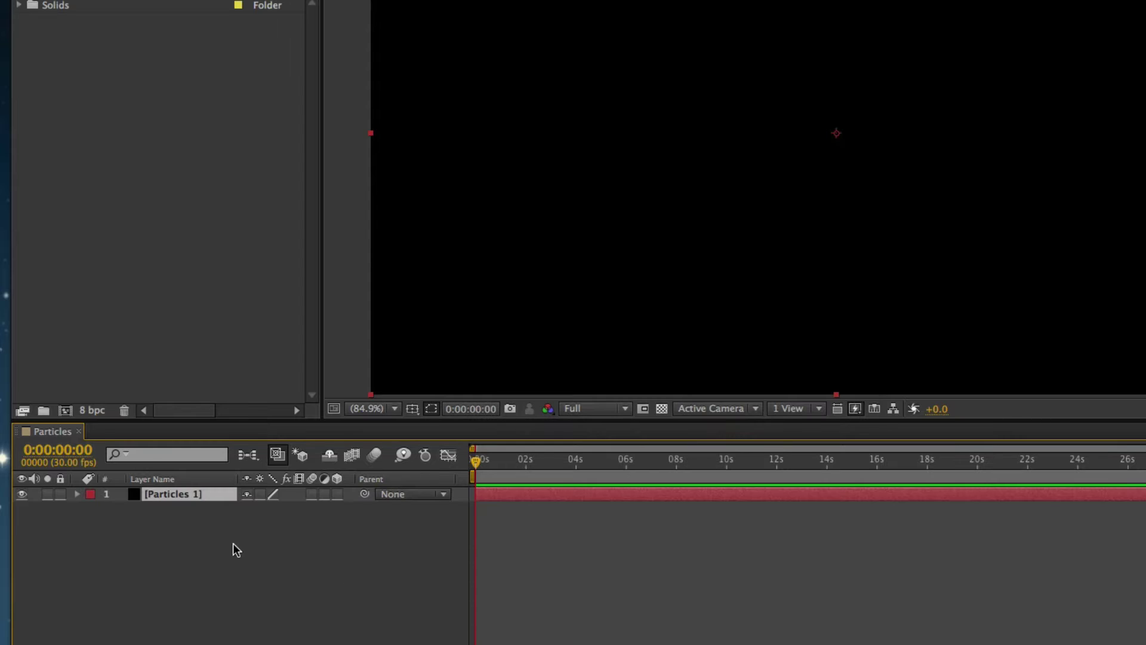
- Apply the Trapcode Particular effect from Effects & Presets to the Particles 1 layer
{"action": "left_click", "coordinate": [211, 539]}
{"action": "left_click", "coordinate": [172, 495]}
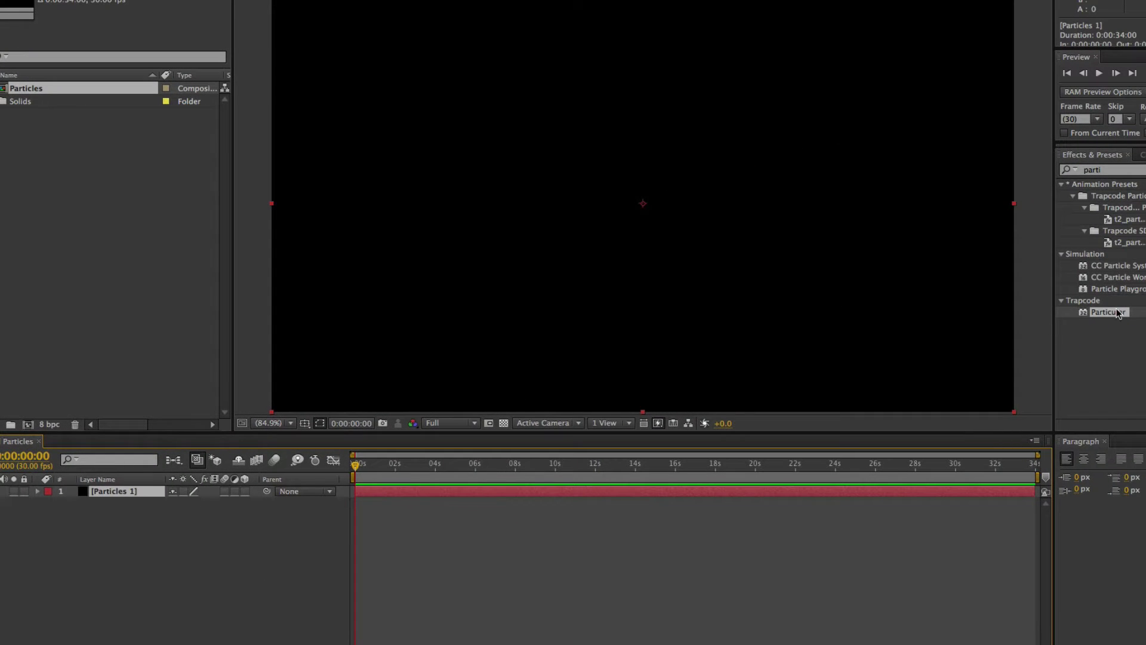
{"action": "left_click_drag", "start_coordinate": [1117, 310], "coordinate": [142, 489]}
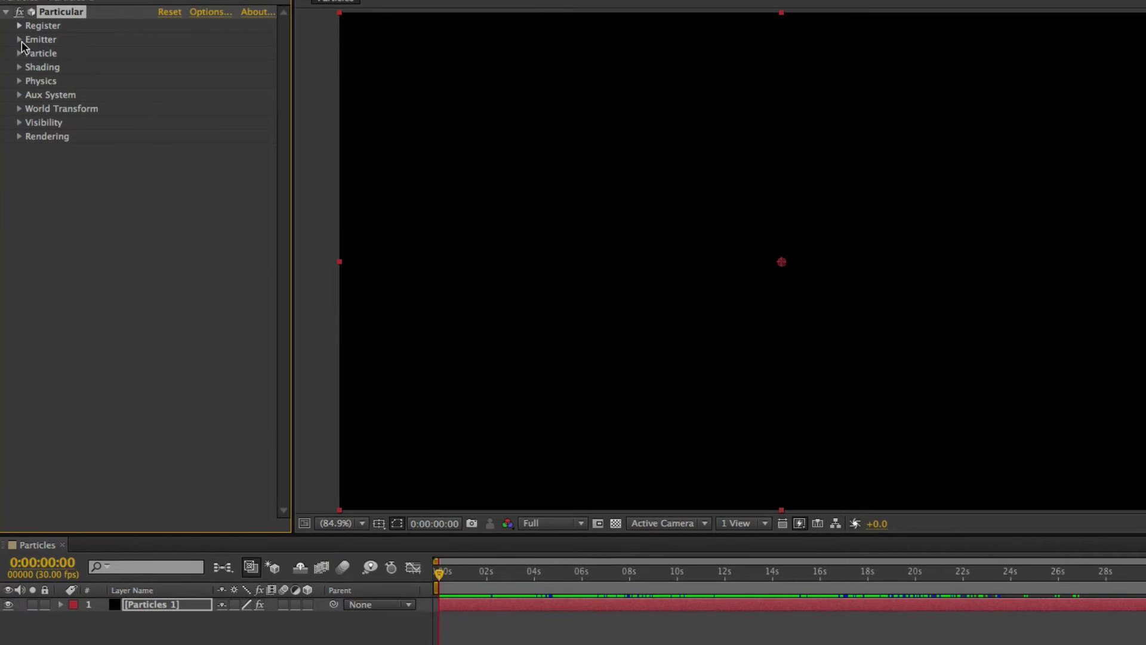
- Expand Particular's Emitter settings and scrub the timeline to preview the particle burst spreading out
{"action": "left_click", "coordinate": [19, 40]}
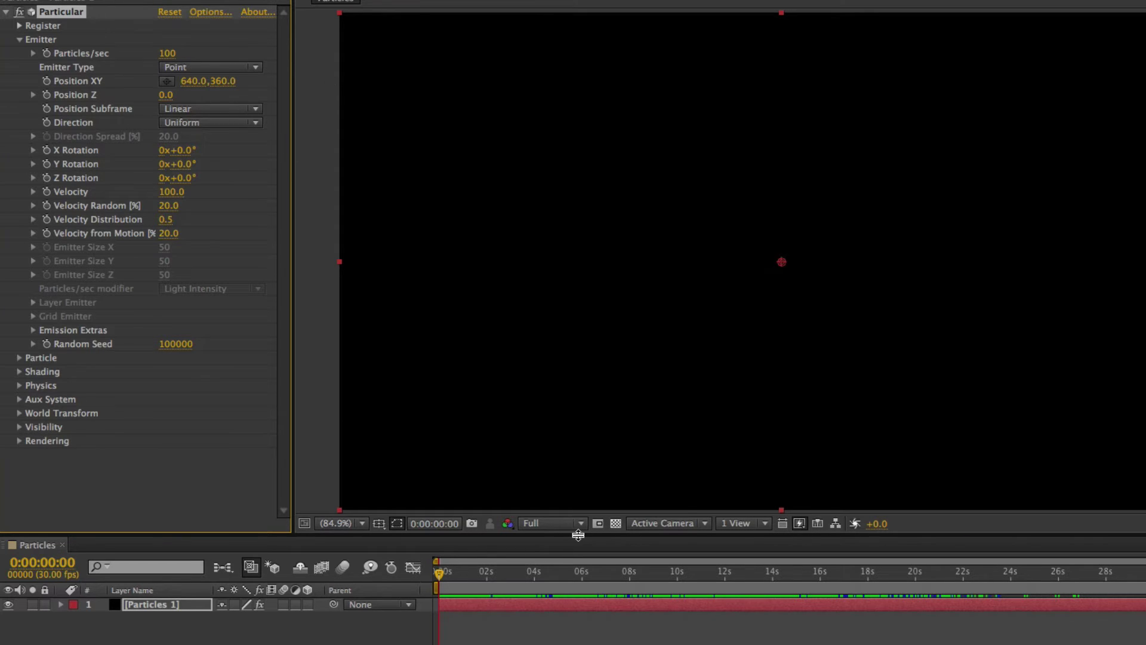
{"action": "left_click_drag", "start_coordinate": [440, 570], "coordinate": [616, 600]}
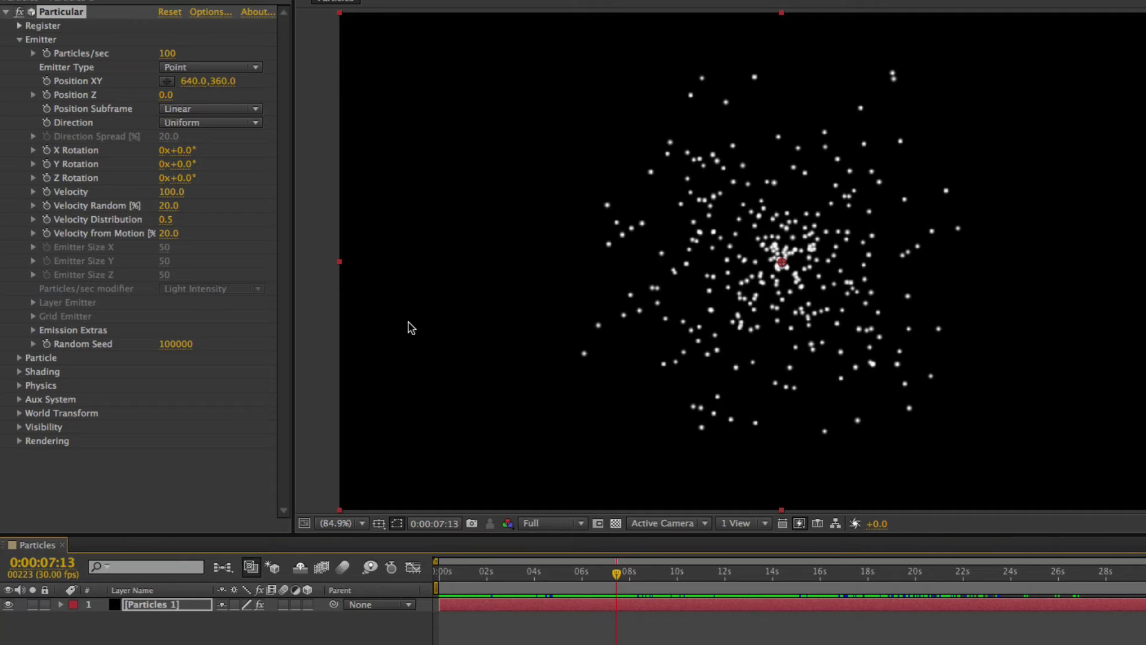
{"action": "left_click_drag", "start_coordinate": [618, 575], "coordinate": [584, 572]}
{"action": "left_click", "coordinate": [42, 562]}
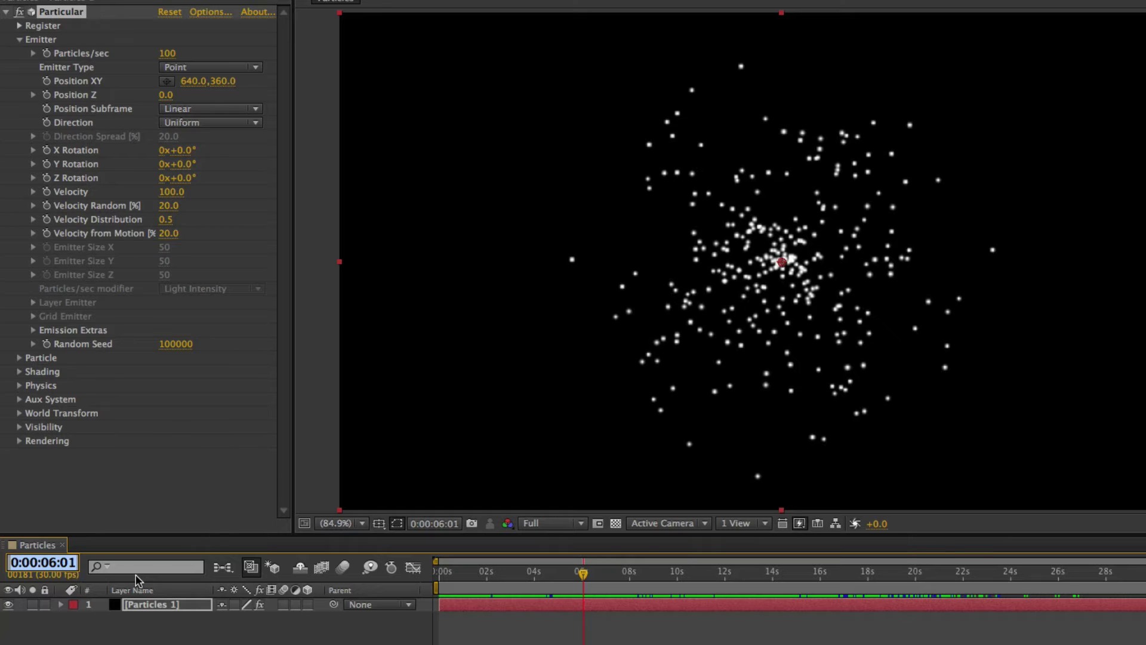
{"action": "left_click", "coordinate": [20, 358]}
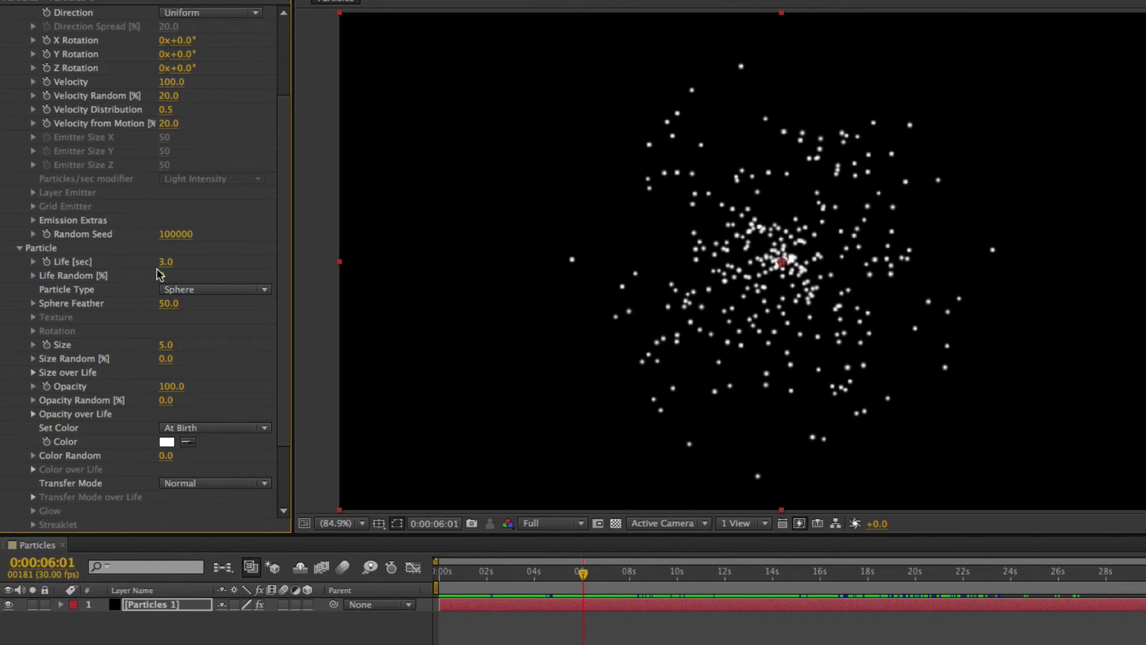
{"action": "left_click", "coordinate": [19, 247]}
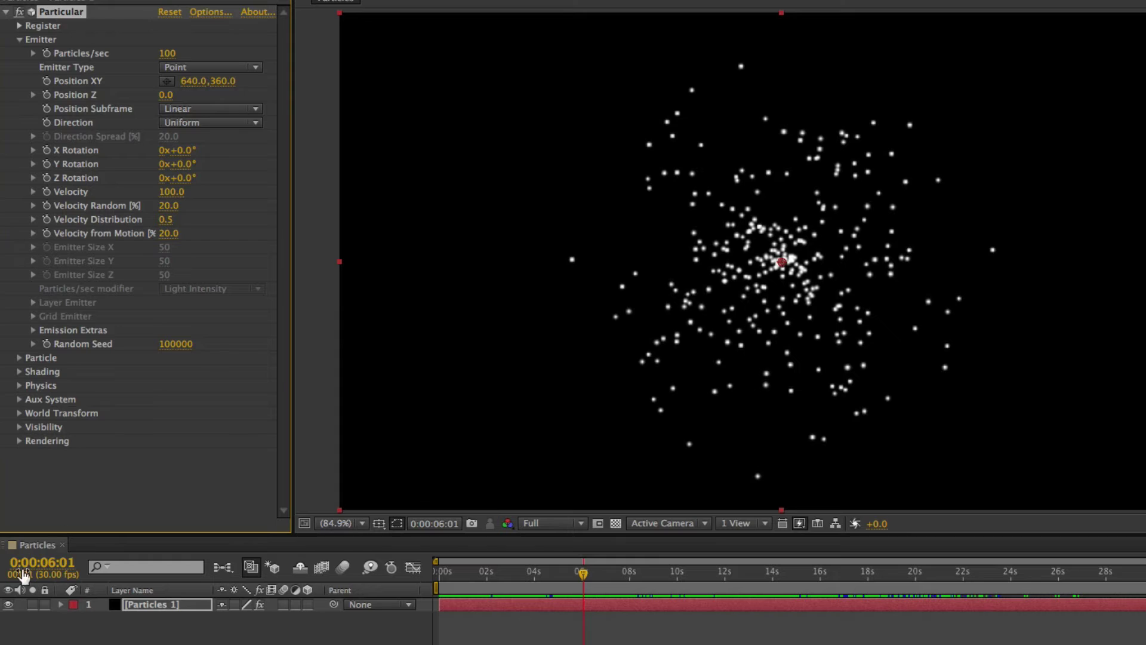
{"action": "left_click", "coordinate": [58, 566]}
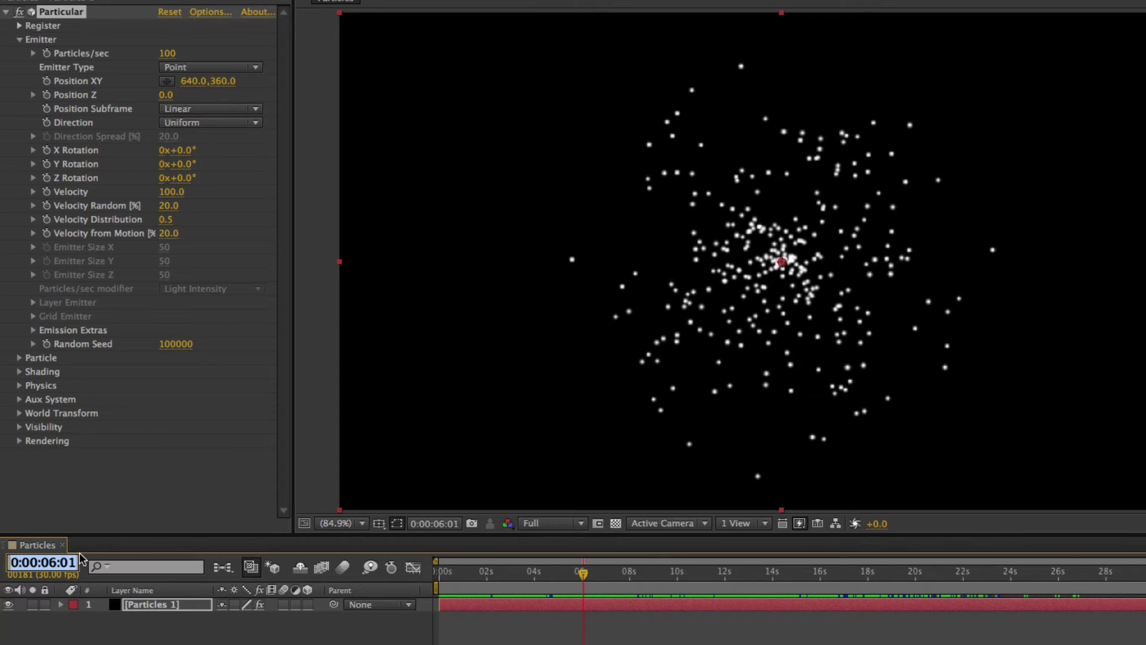
- At 0:00:14:00, add a composition marker and a layer marker on Particles 1
{"action": "type", "text": "14:"}
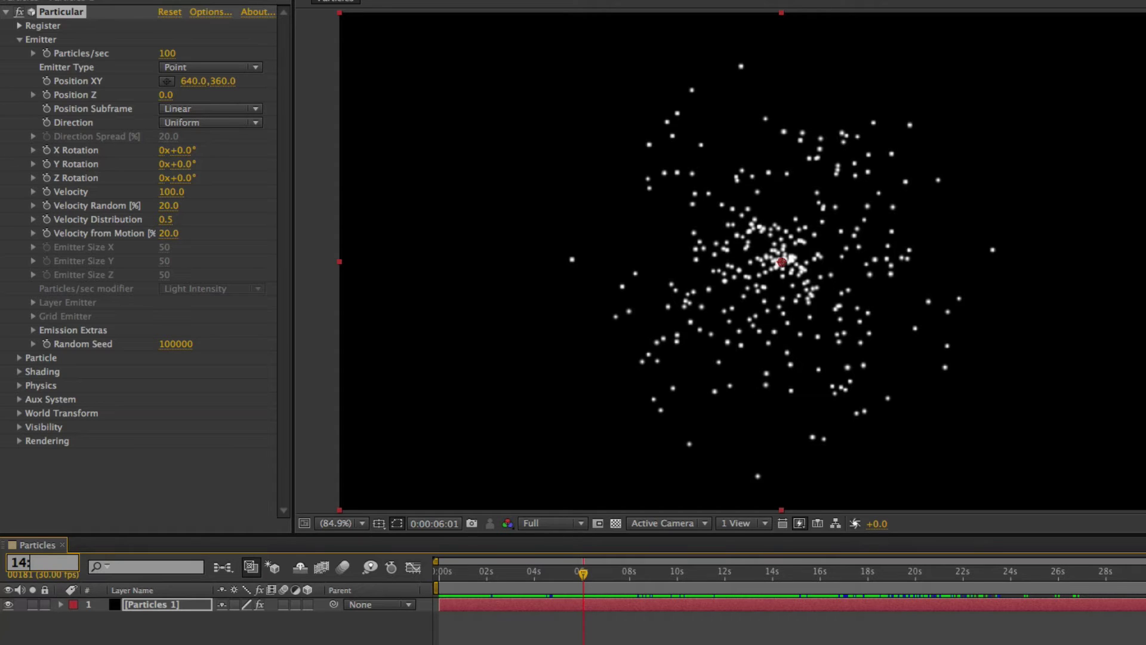
{"action": "key", "text": "Return"}
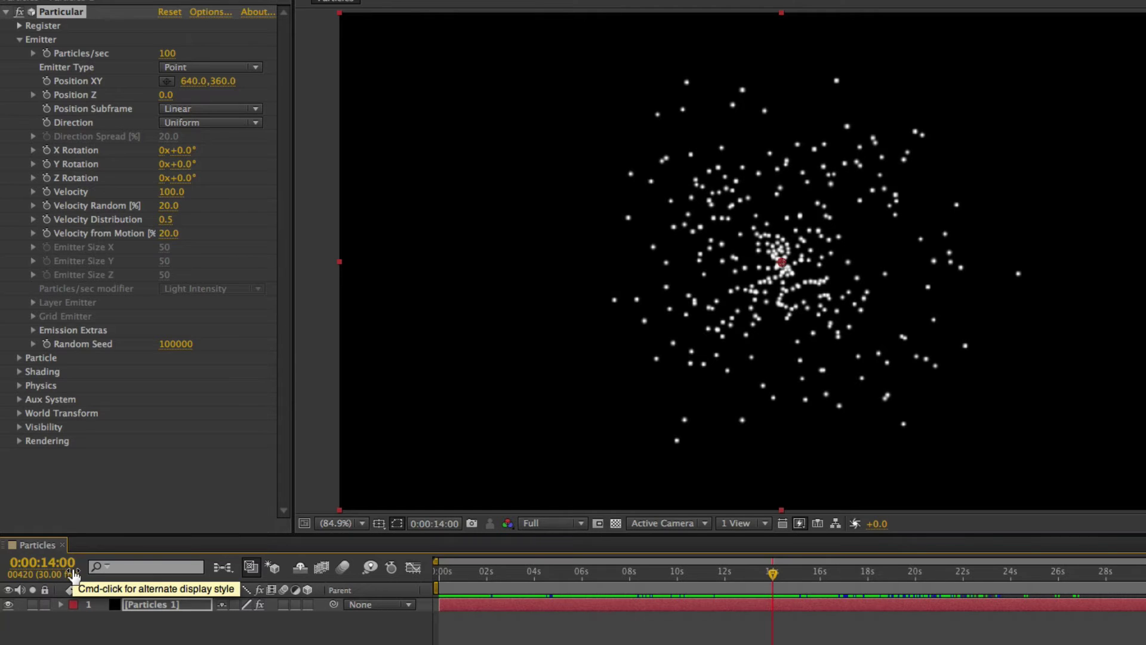
{"action": "key", "text": "super+shift+a"}
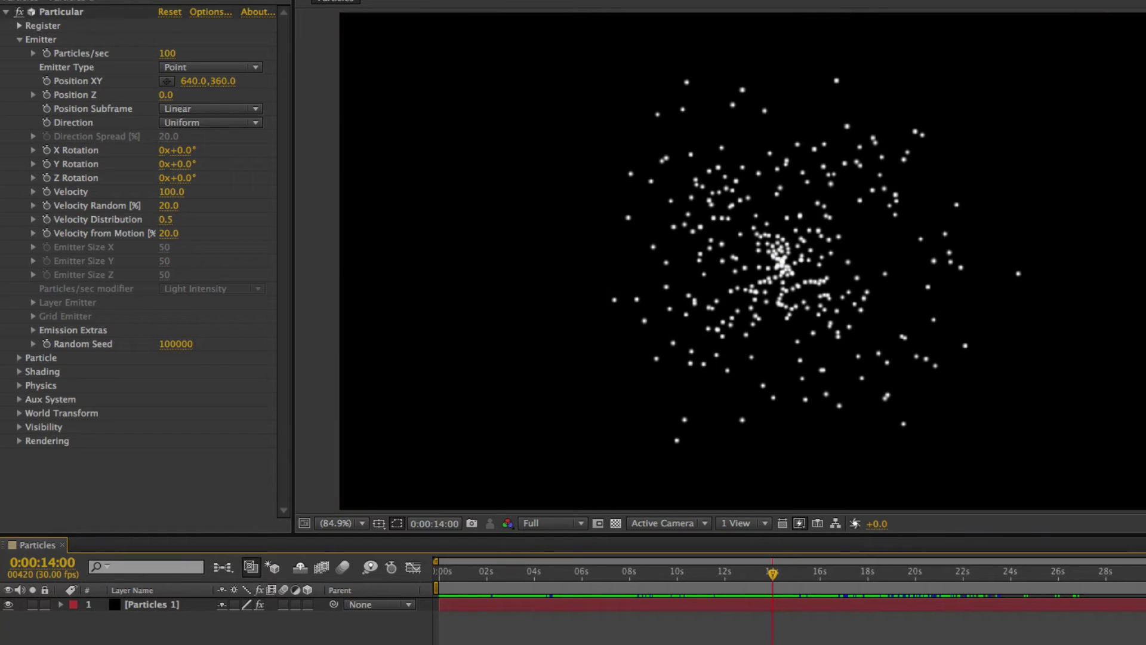
{"action": "key", "text": "KP_Multiply"}
{"action": "left_click", "coordinate": [185, 603]}
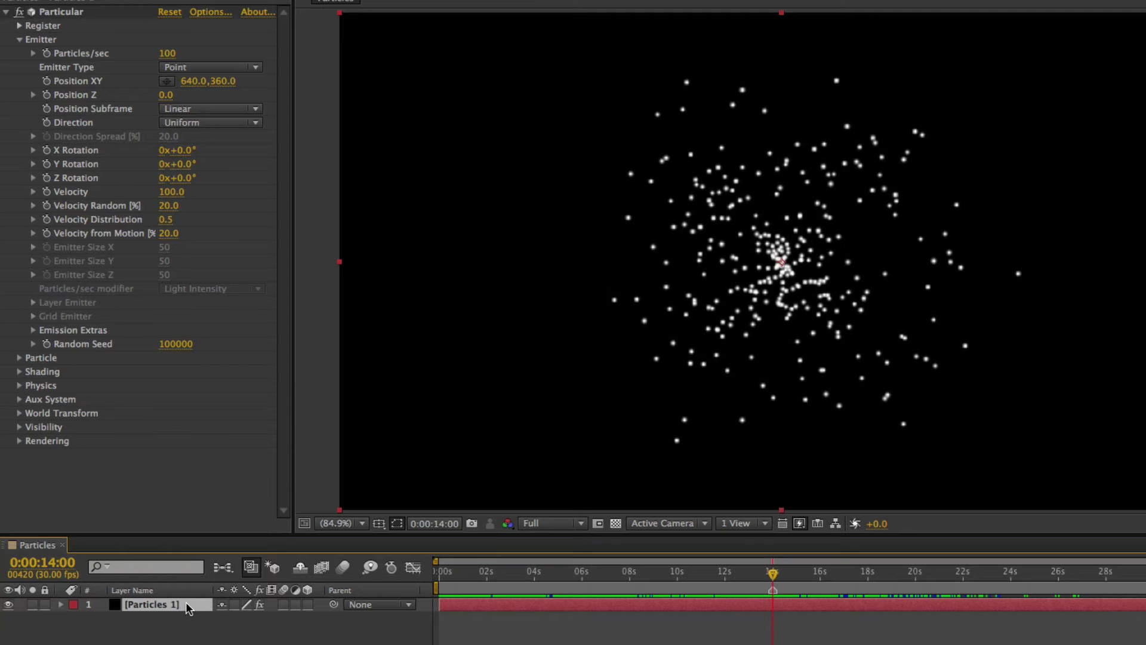
{"action": "key", "text": "KP_Multiply"}
- Duplicate the Particles 1 layer and rename the copy 'Particles 2'
{"action": "left_click", "coordinate": [197, 634]}
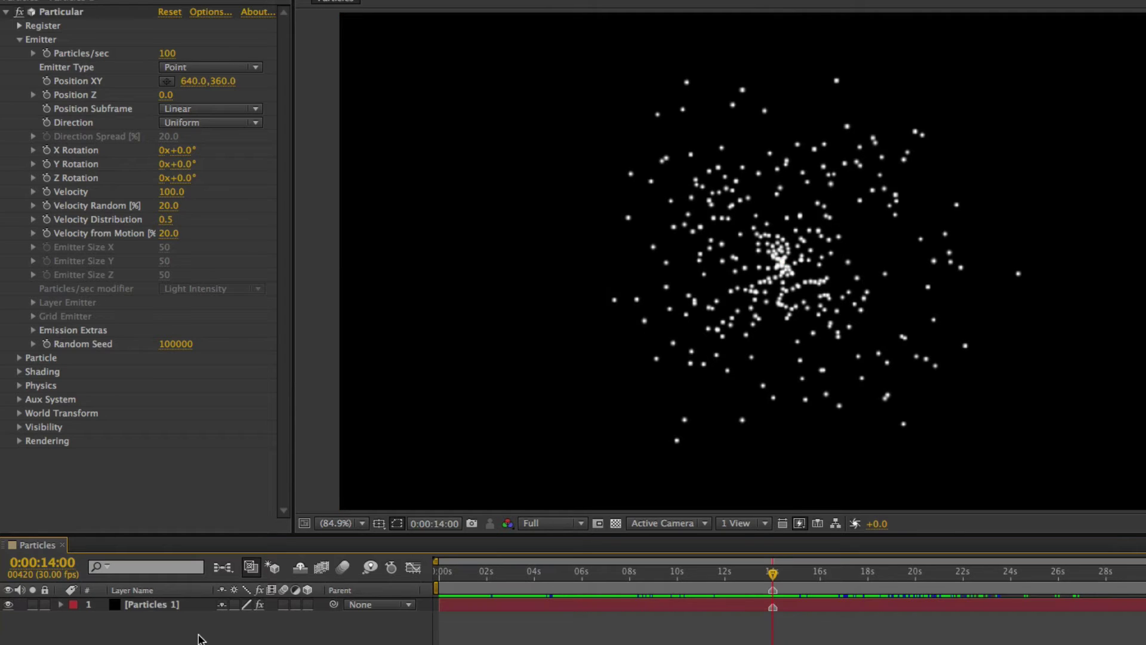
{"action": "left_click", "coordinate": [180, 609]}
{"action": "key", "text": "ctrl+d"}
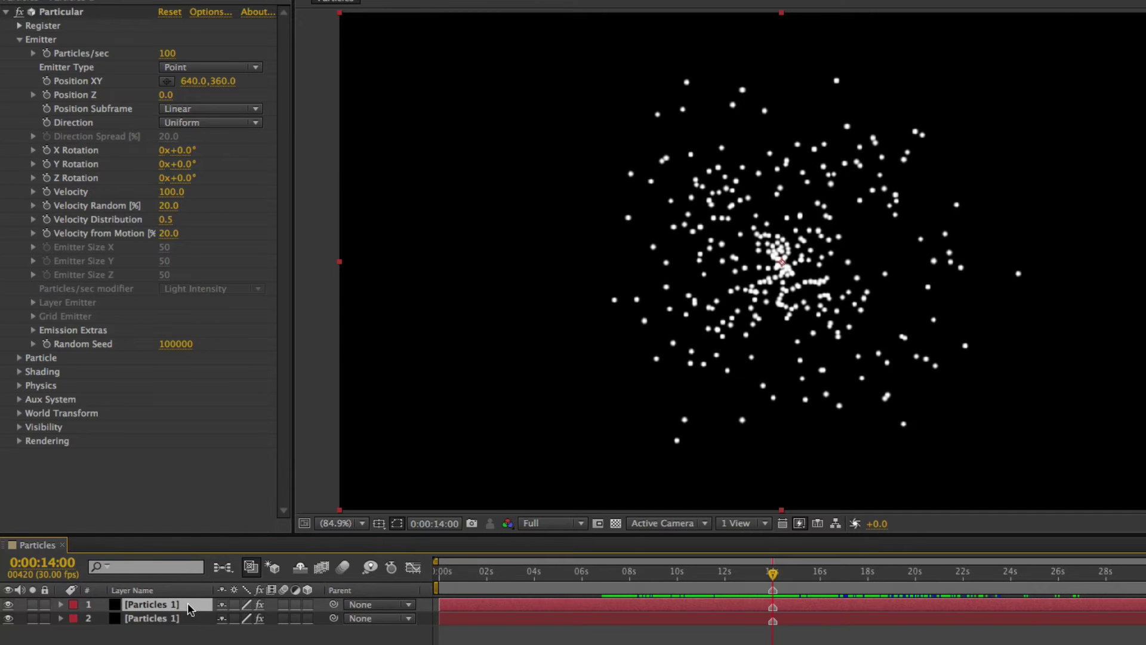
{"action": "key", "text": "Return"}
{"action": "type", "text": "Particles"}
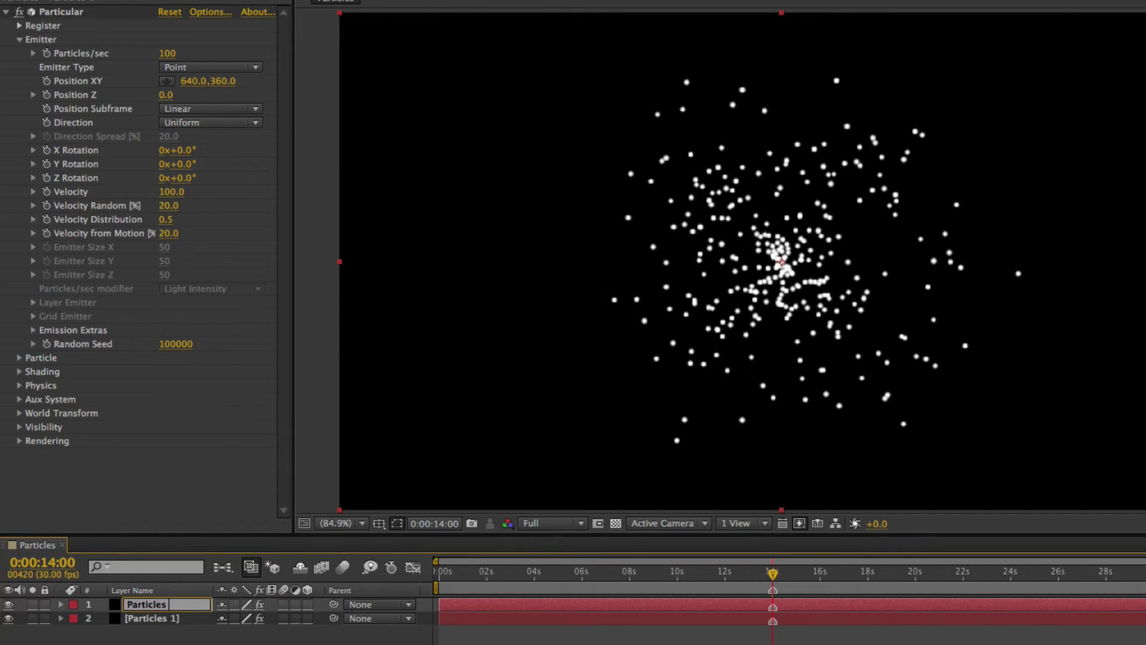
{"action": "type", "text": " 2"}
{"action": "key", "text": "Return"}
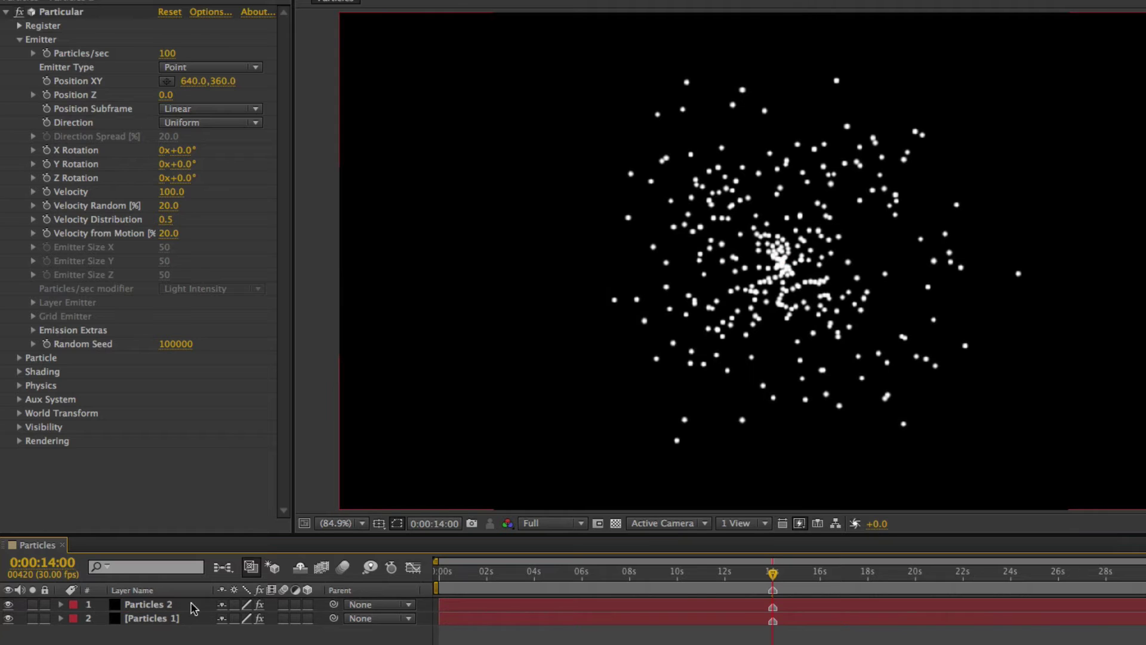
{"action": "left_click", "coordinate": [181, 605]}
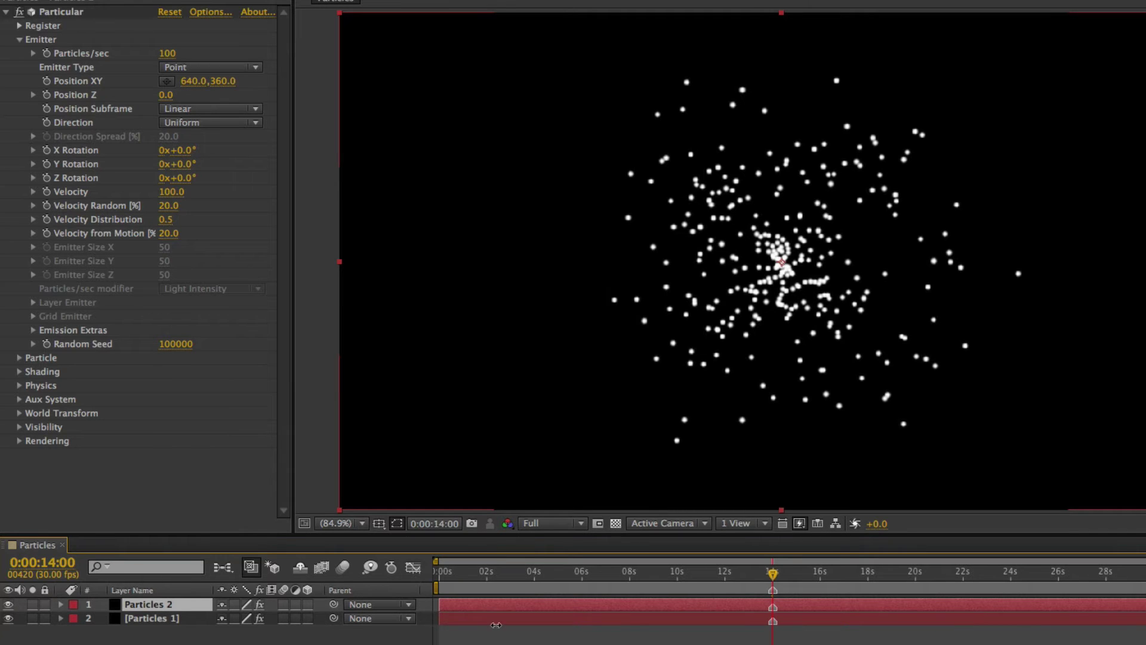
- Slide Particles 2 to start at 0:00:20:00, its 14-second marker aligned with the comp end
{"action": "left_click_drag", "start_coordinate": [477, 605], "coordinate": [946, 618]}
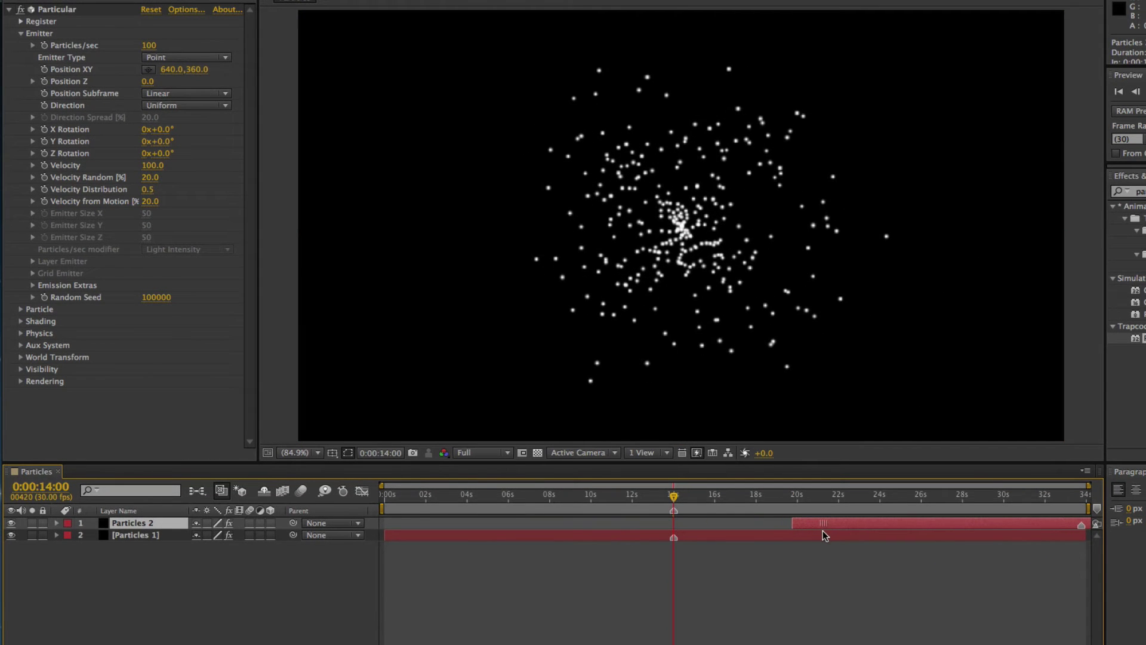
{"action": "left_click_drag", "start_coordinate": [823, 530], "coordinate": [824, 530]}
{"action": "key", "text": "semicolon"}
{"action": "scroll", "coordinate": [734, 567], "scroll_direction": "right", "scroll_amount": 15}
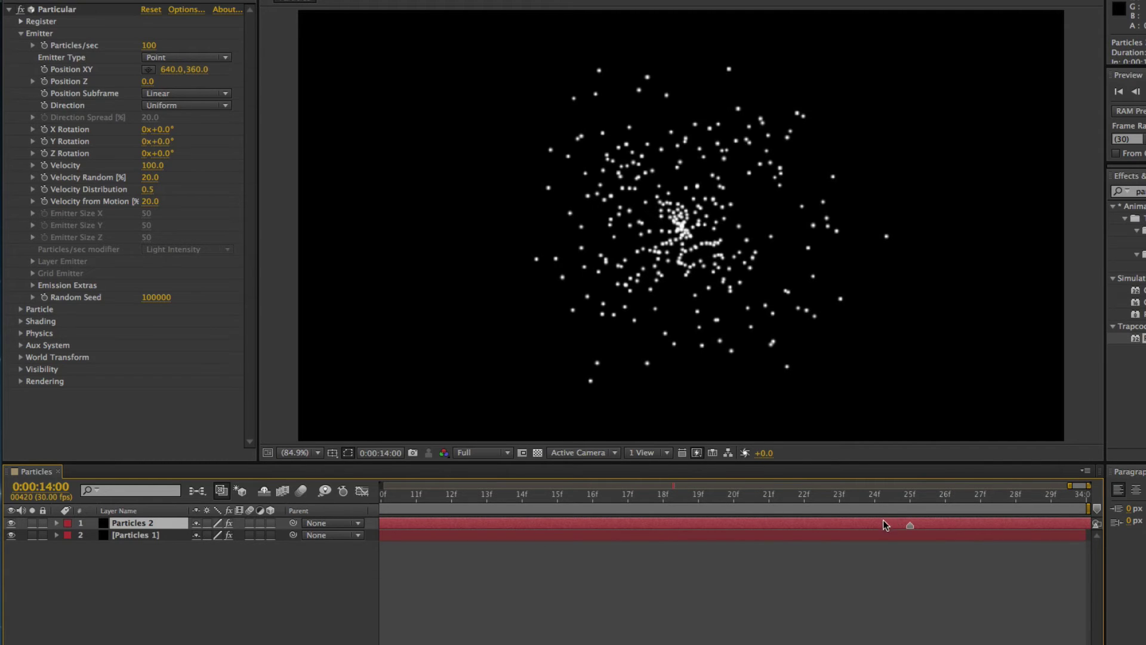
{"action": "left_click_drag", "start_coordinate": [904, 525], "coordinate": [1051, 525]}
{"action": "key", "text": "ctrl+z"}
{"action": "left_click_drag", "start_coordinate": [1069, 485], "coordinate": [750, 486]}
{"action": "key", "text": "i"}
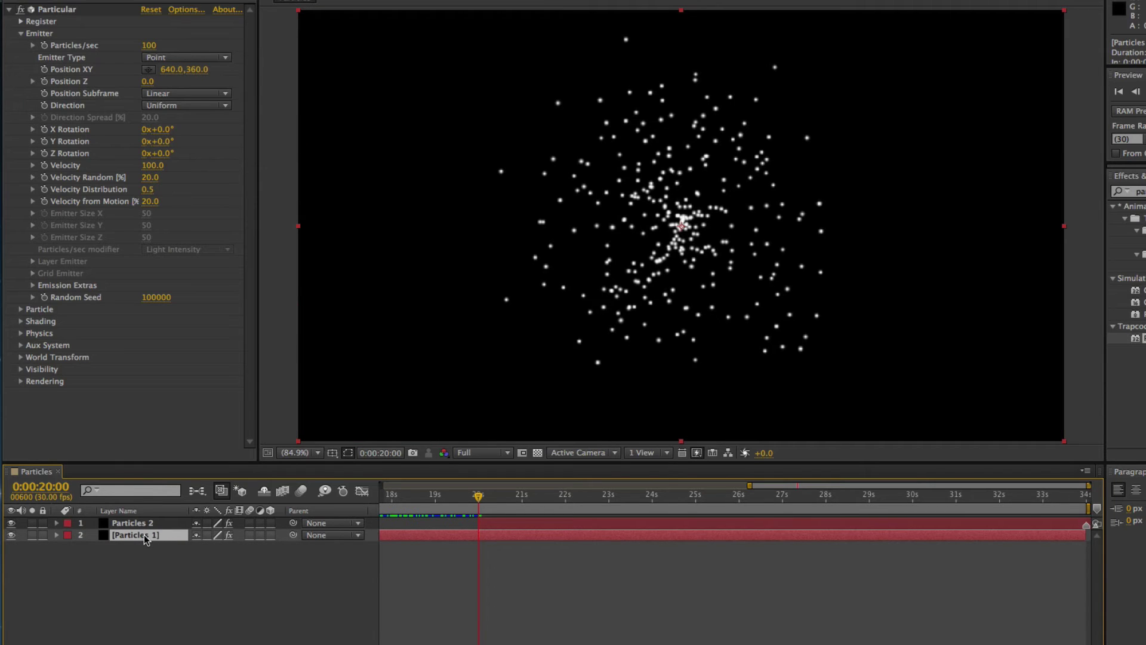
{"action": "left_click", "coordinate": [43, 49]}
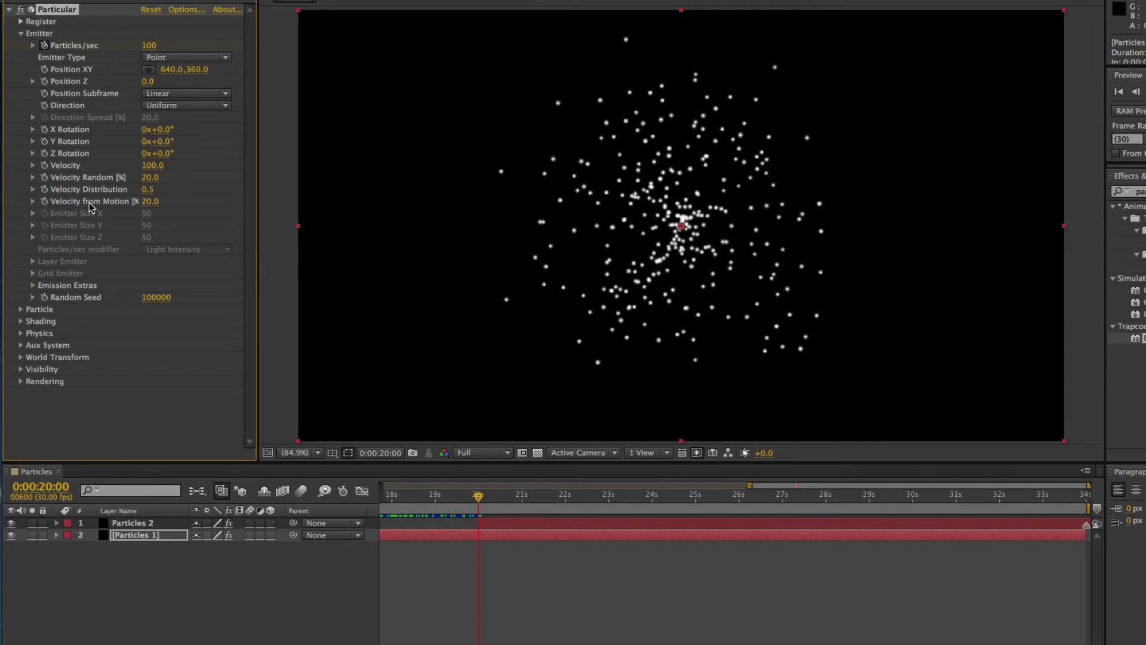
- Set Particles 1's Particles/sec to 0 at 0:00:20:01, then collapse the layer
{"action": "key", "text": "Page_Down"}
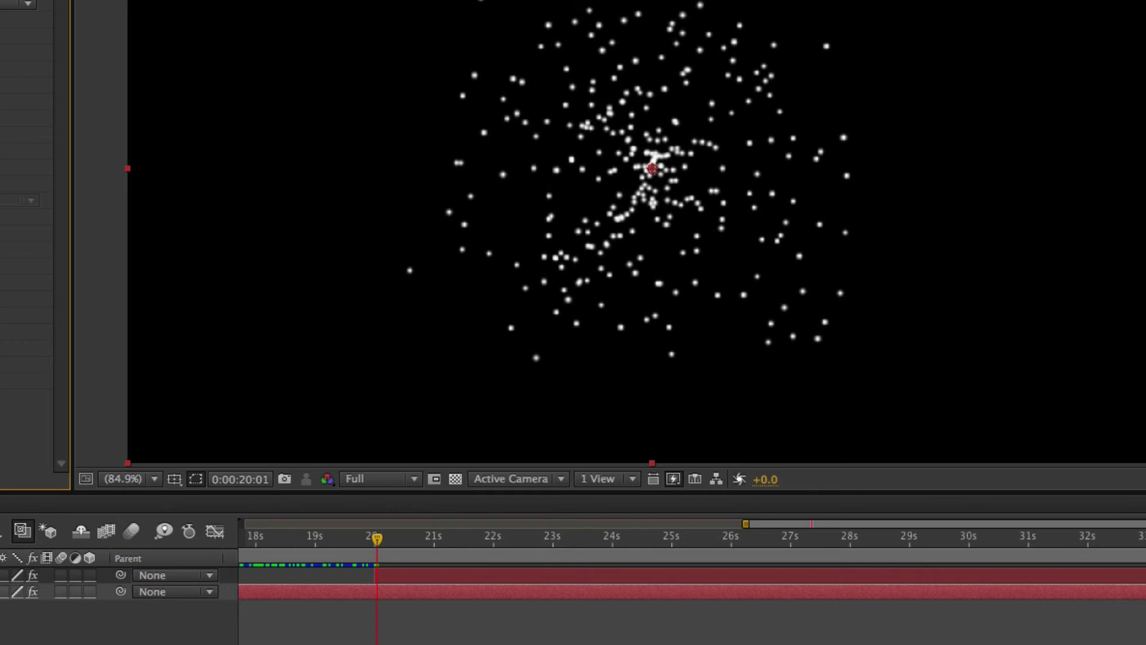
{"action": "scroll", "coordinate": [692, 574], "scroll_direction": "left", "scroll_amount": 5}
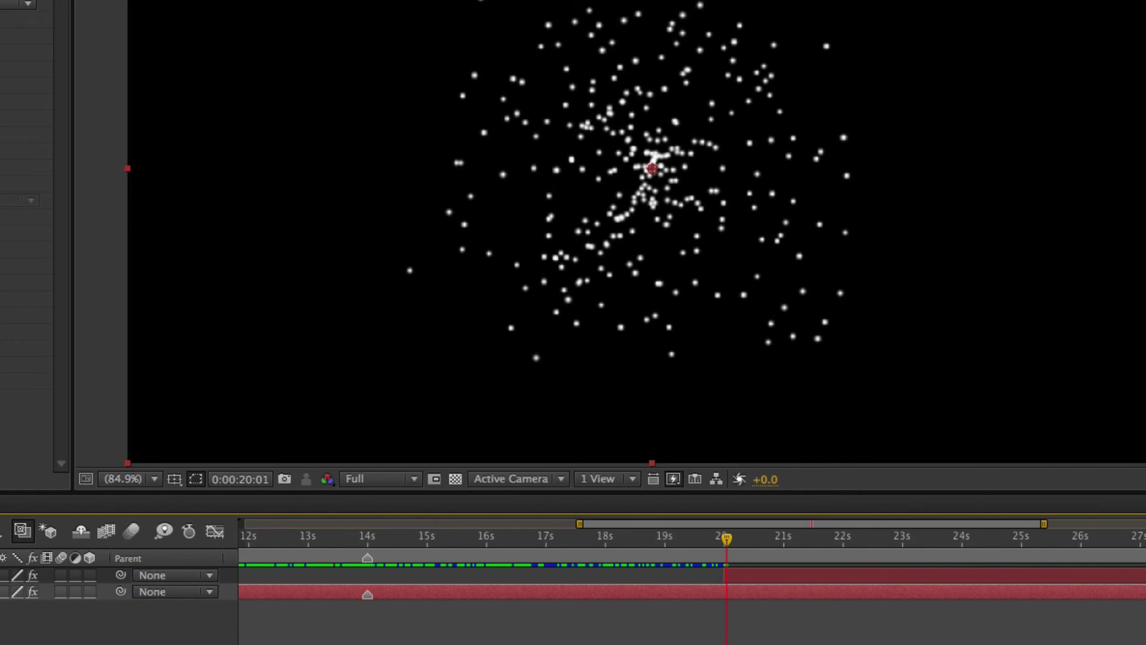
{"action": "key", "text": ";"}
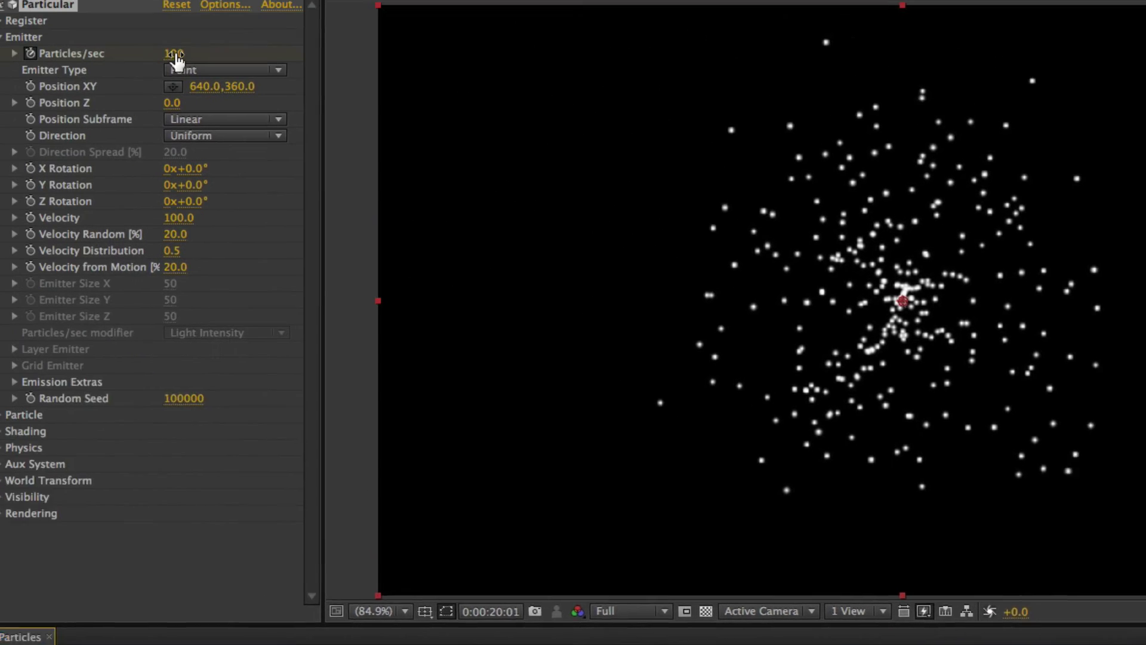
{"action": "left_click", "coordinate": [205, 66]}
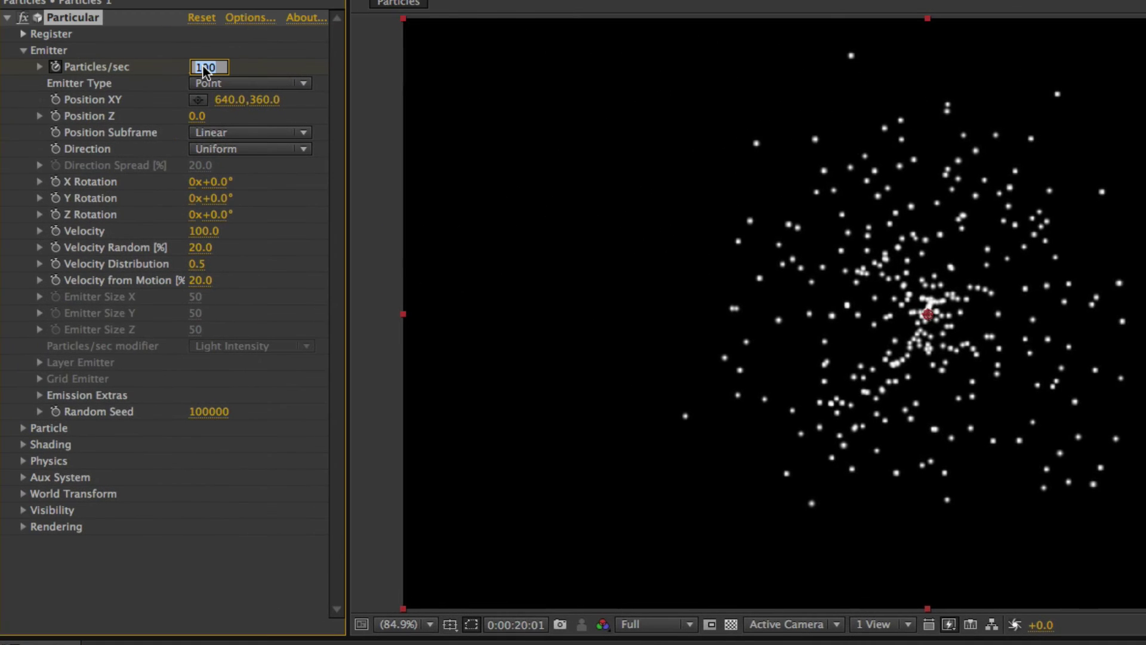
{"action": "type", "text": "0"}
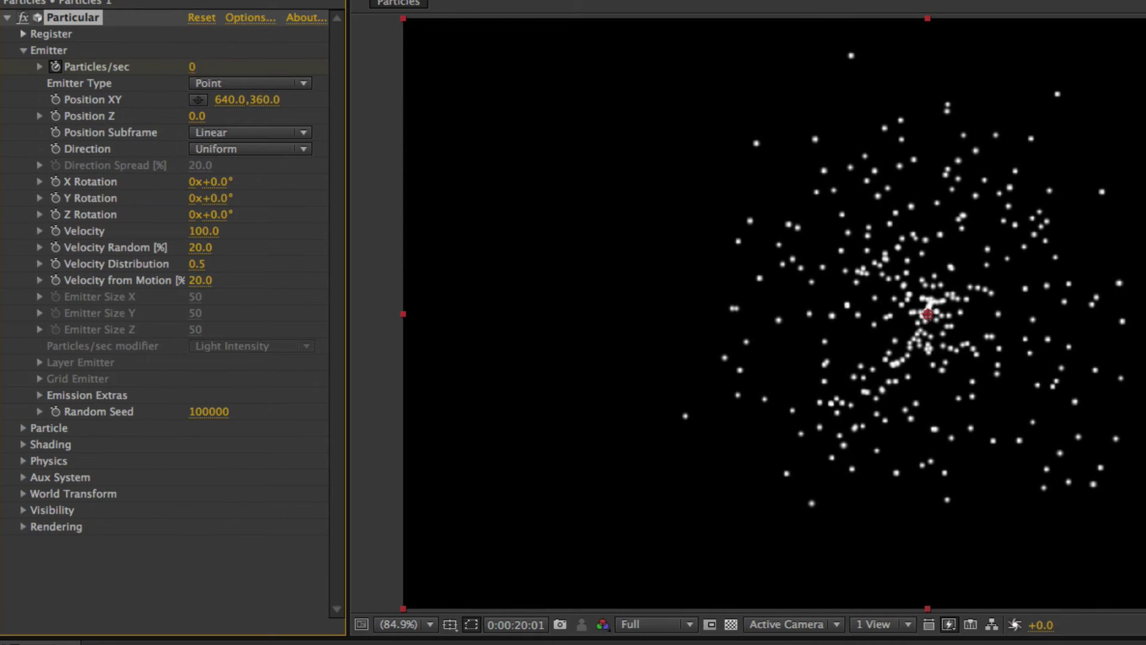
{"action": "key", "text": "Return"}
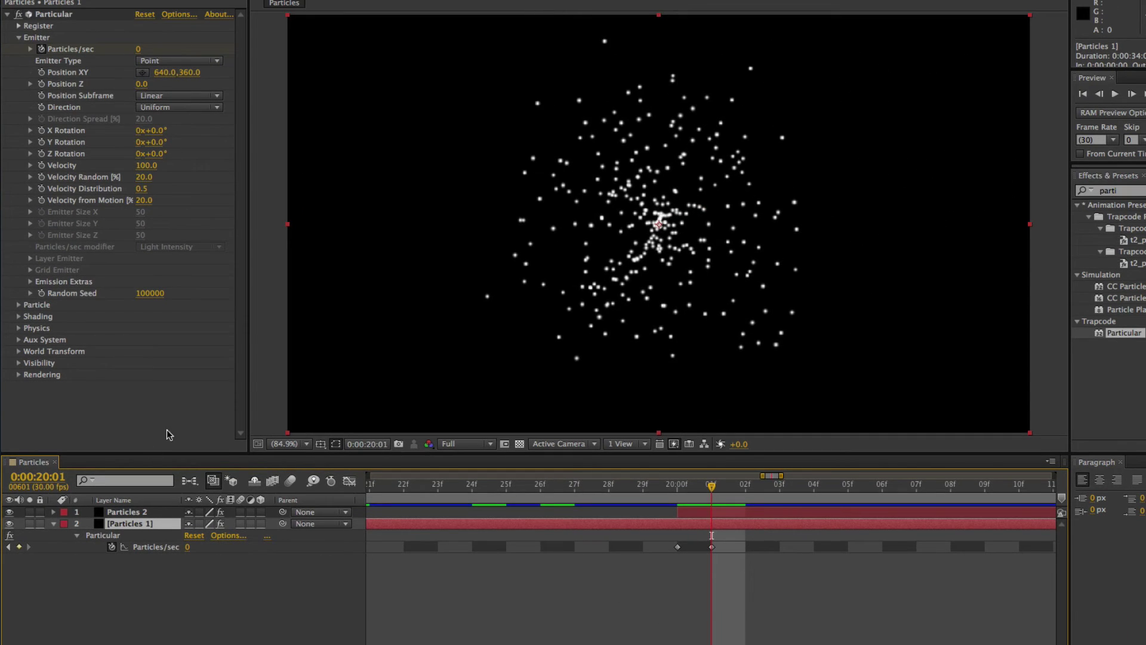
{"action": "left_click", "coordinate": [54, 524]}
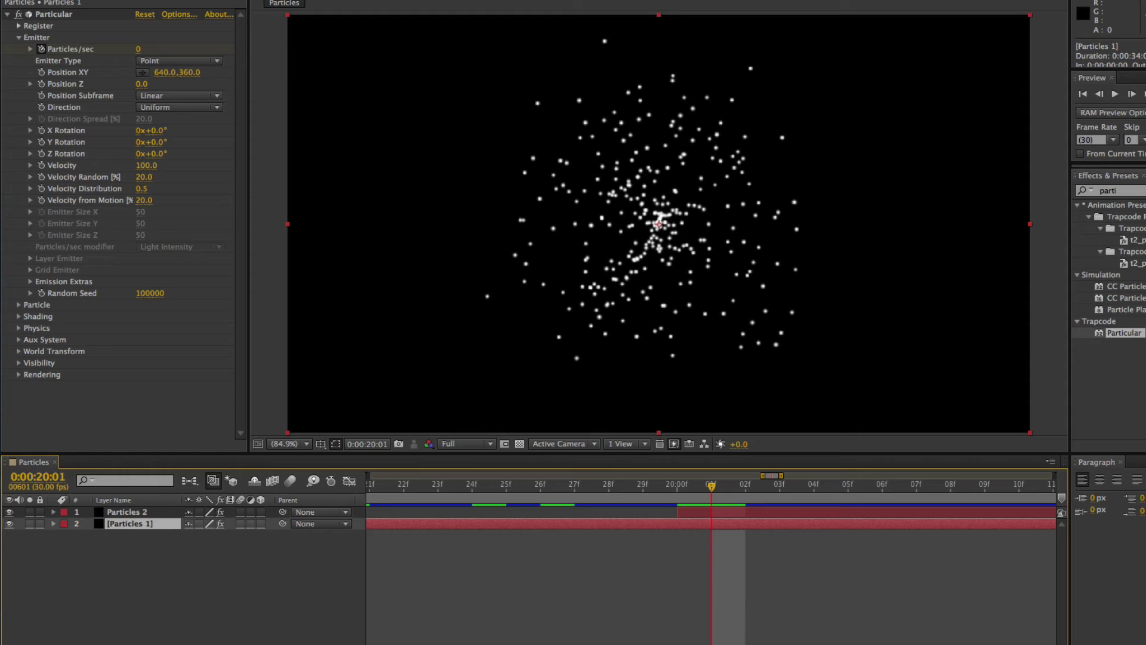
- Drag the work-area start bracket to 14 s and snap it to exactly 0:00:14:00
{"action": "key", "text": "minus"}
{"action": "key", "text": "minus"}
{"action": "key", "text": "minus"}
{"action": "key", "text": "minus"}
{"action": "key", "text": "minus"}
{"action": "key", "text": "minus"}
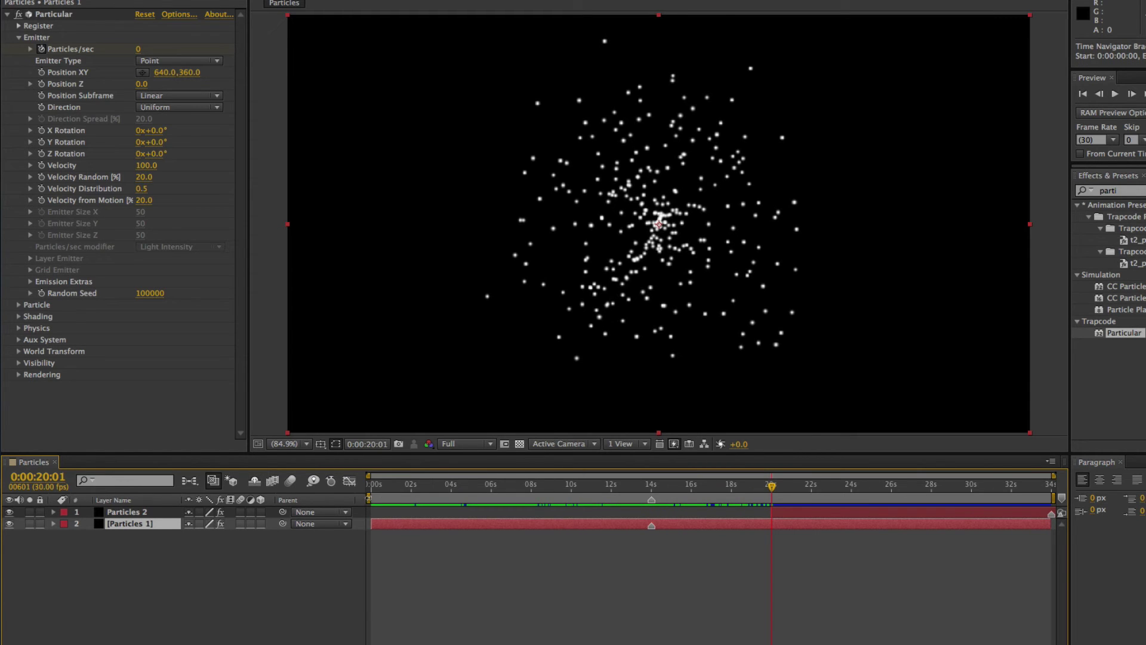
{"action": "left_click_drag", "start_coordinate": [368, 498], "coordinate": [649, 500]}
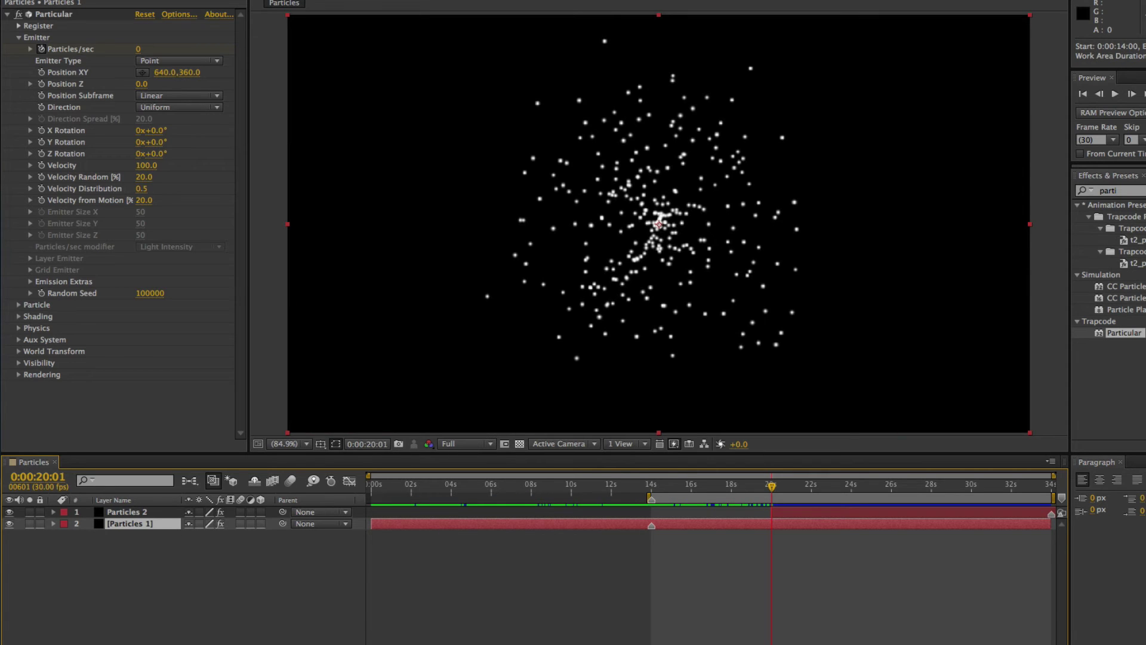
{"action": "key", "text": "semicolon"}
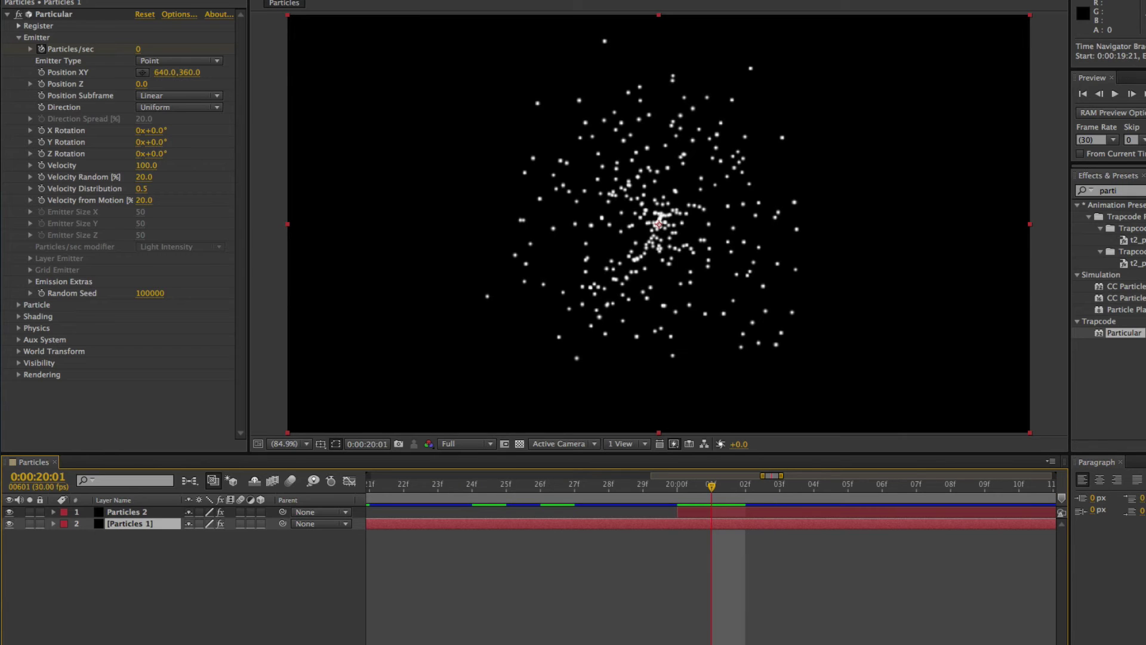
{"action": "scroll", "coordinate": [710, 507], "scroll_direction": "left", "scroll_amount": 10}
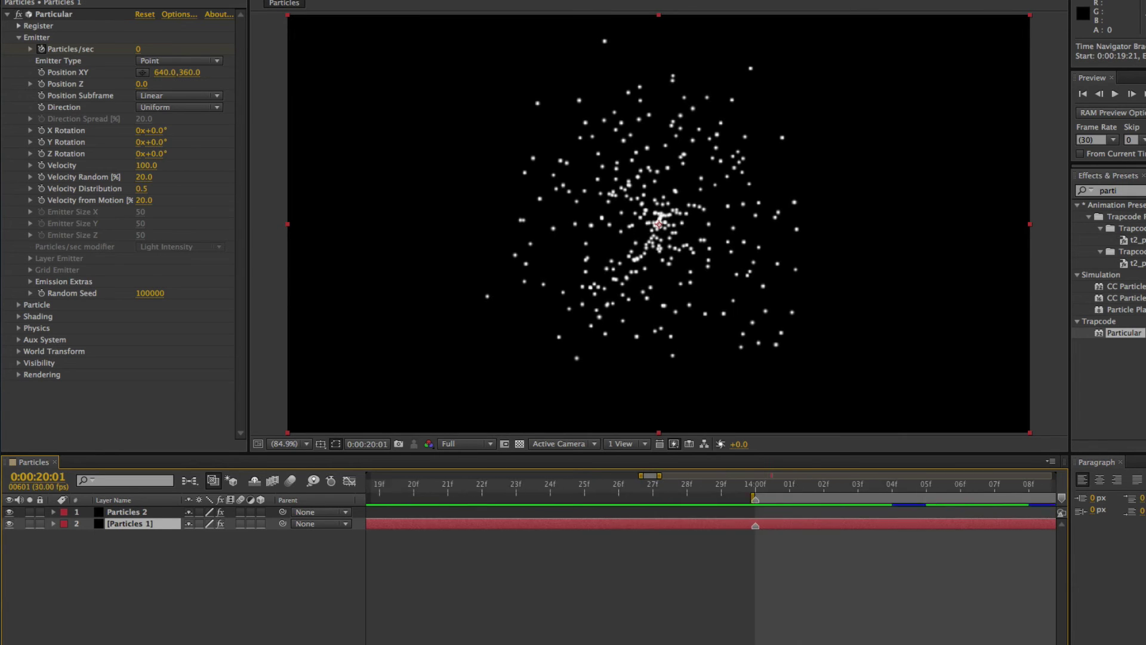
{"action": "scroll", "coordinate": [652, 525], "scroll_direction": "right", "scroll_amount": 2}
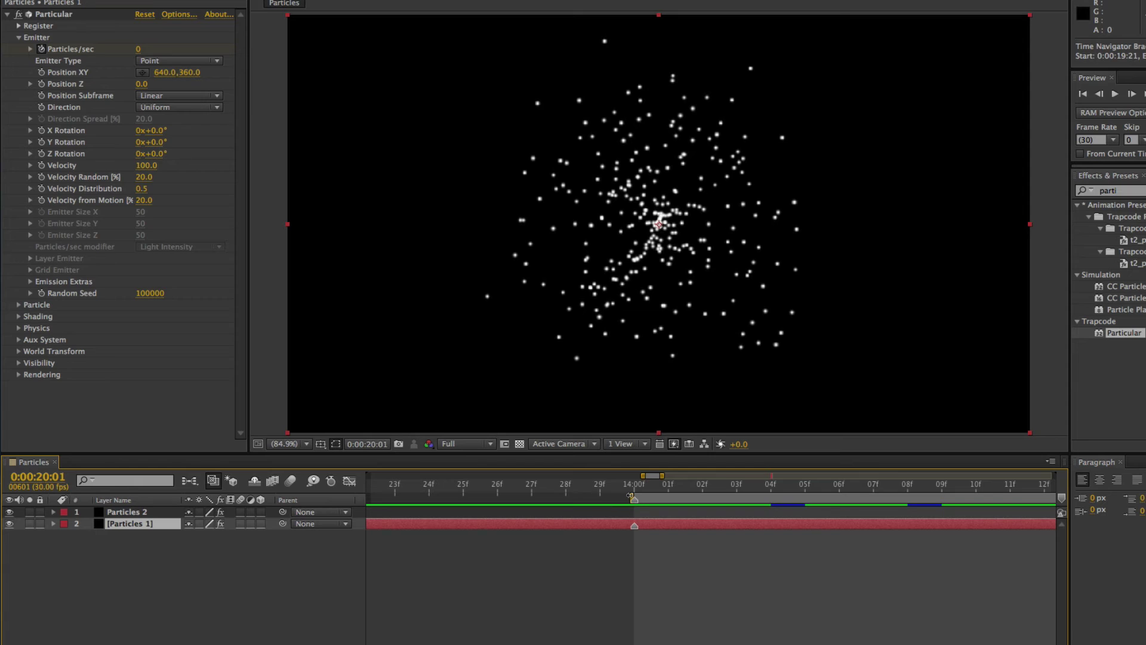
{"action": "mouse_move", "coordinate": [630, 496]}
{"action": "left_mouse_down"}
{"action": "mouse_move", "coordinate": [600, 496]}
{"action": "mouse_move", "coordinate": [633, 496]}
{"action": "left_mouse_up"}
- RAM-preview the work area from 14 s to check the loop, then expand the Particle group
{"action": "left_click", "coordinate": [215, 613]}
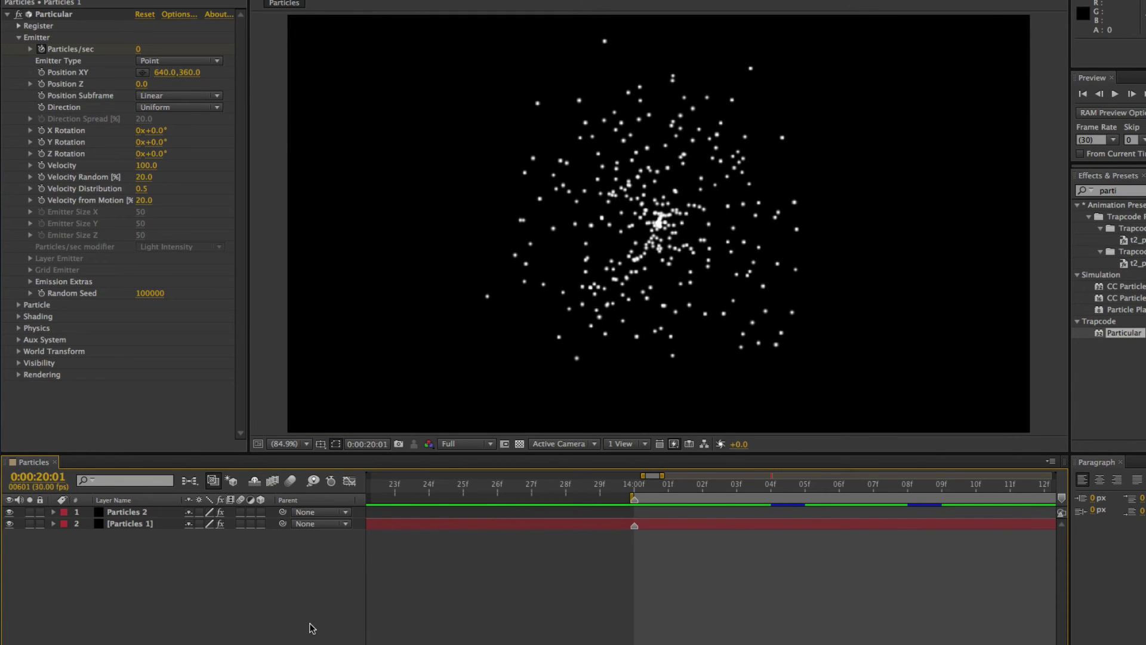
{"action": "key", "text": "KP_0"}
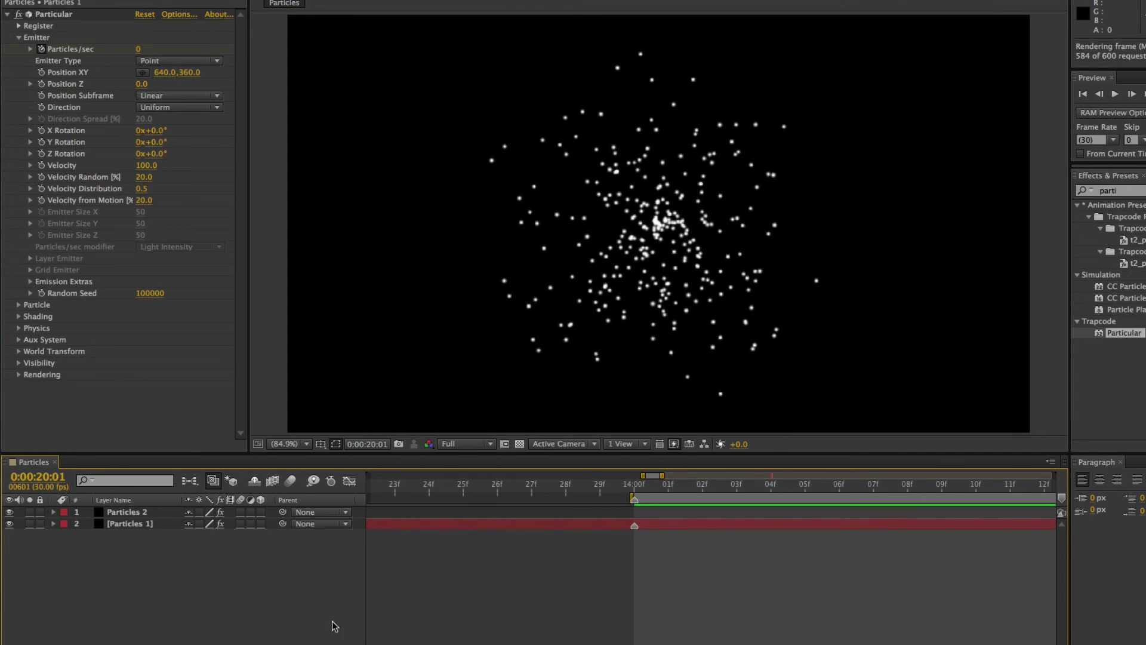
{"action": "key", "text": "minus"}
{"action": "key", "text": "minus"}
{"action": "key", "text": "minus"}
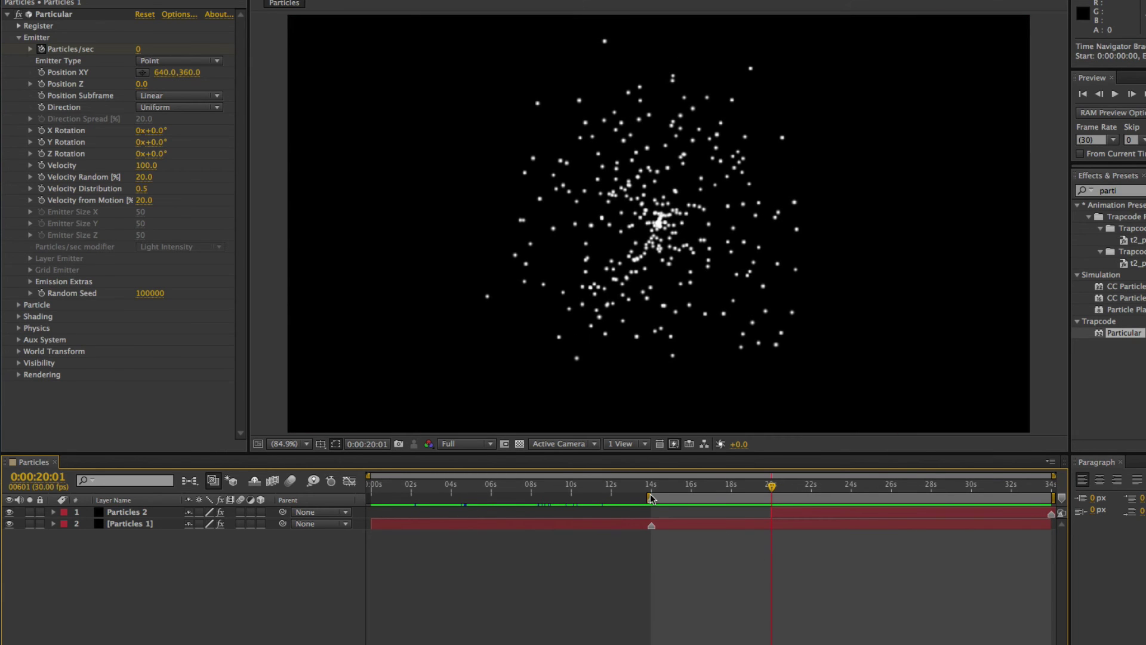
{"action": "left_click", "coordinate": [714, 486]}
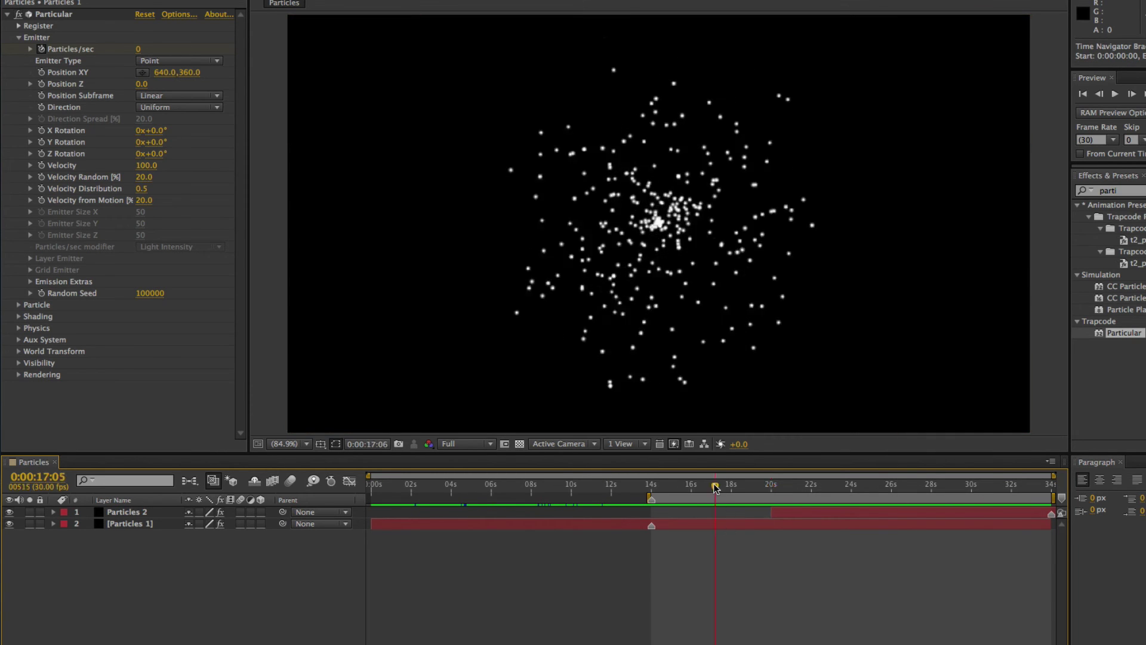
{"action": "key", "text": "space"}
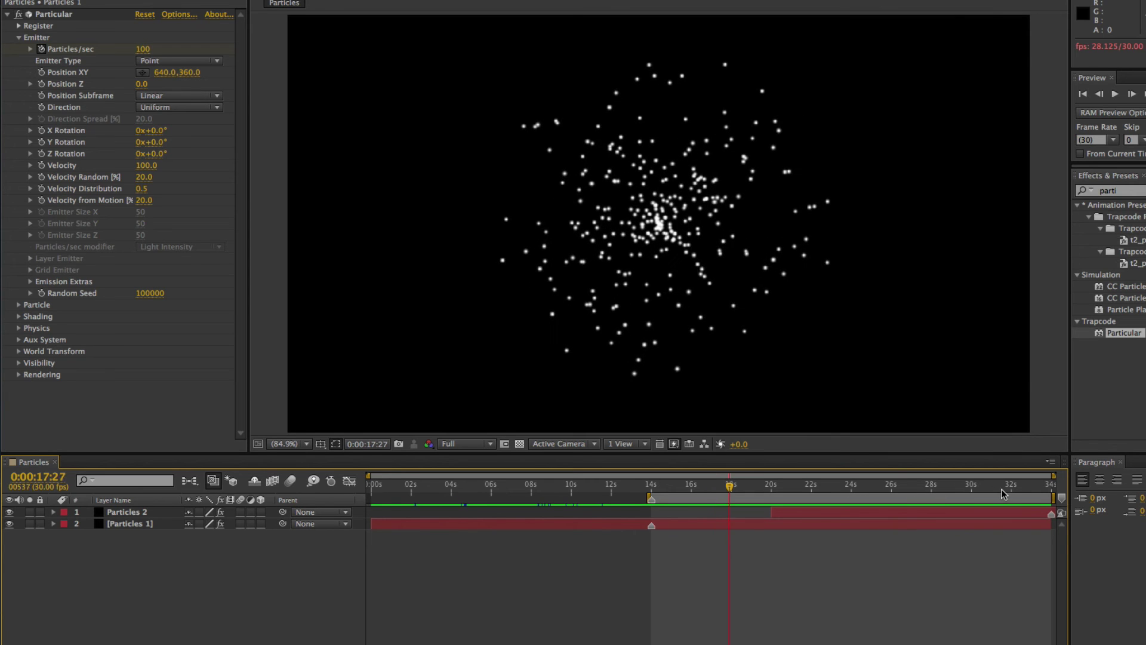
{"action": "left_click", "coordinate": [1006, 488]}
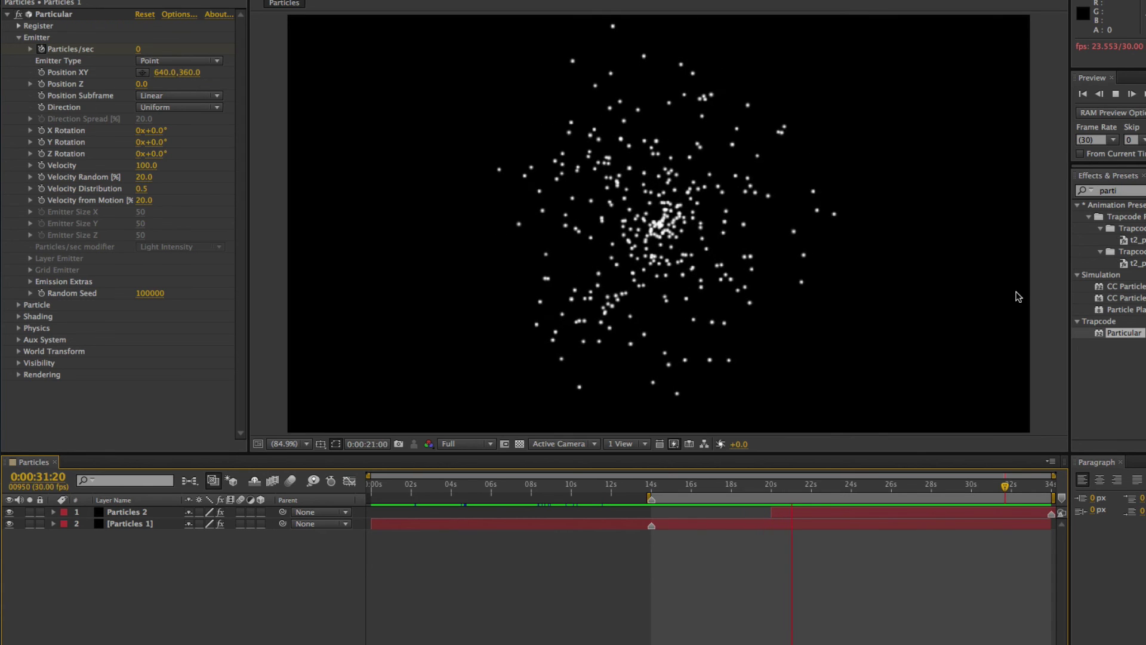
{"action": "left_click", "coordinate": [1039, 489]}
{"action": "key", "text": "KP_0"}
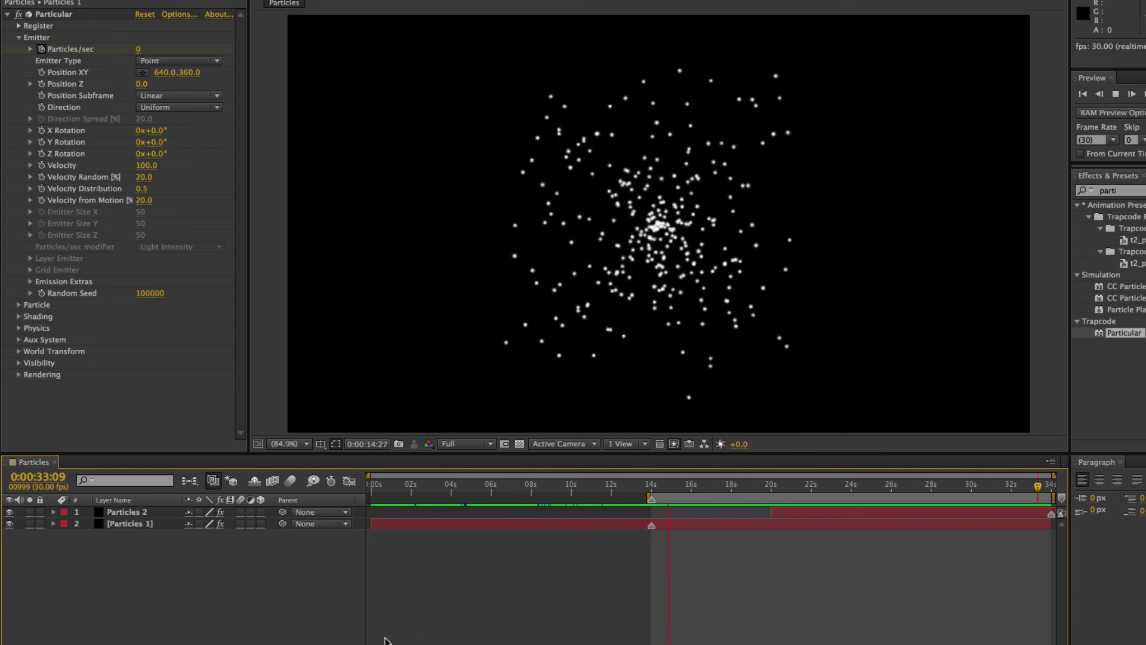
{"action": "left_click", "coordinate": [465, 615]}
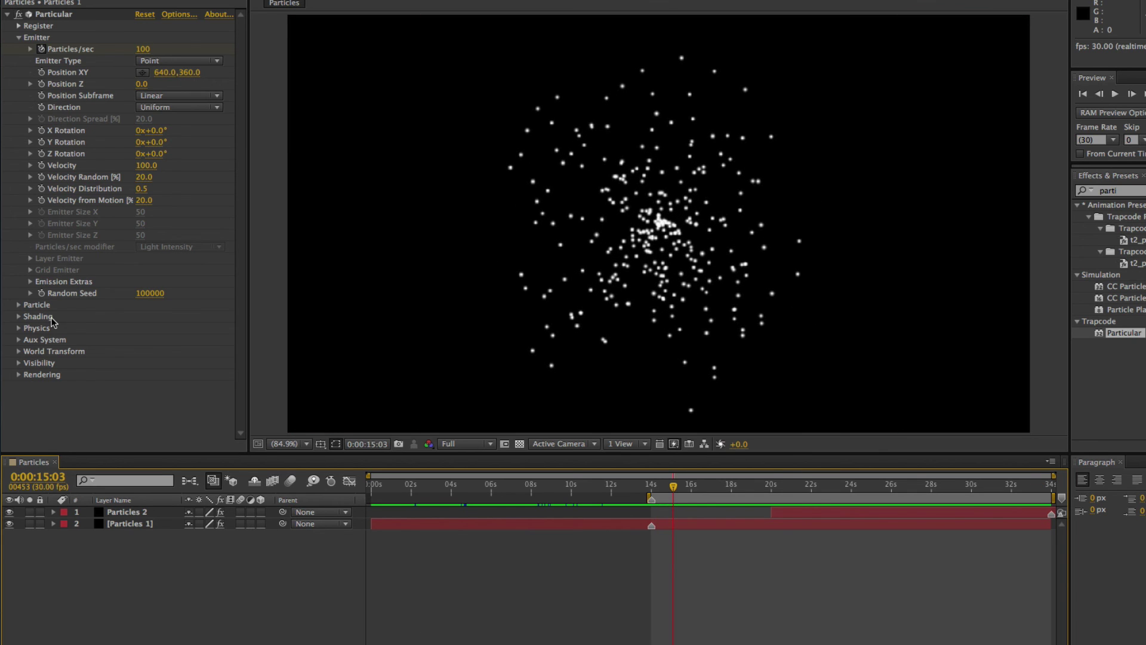
{"action": "left_click", "coordinate": [19, 305]}
{"action": "scroll", "coordinate": [18, 311], "scroll_direction": "down", "scroll_amount": 3}
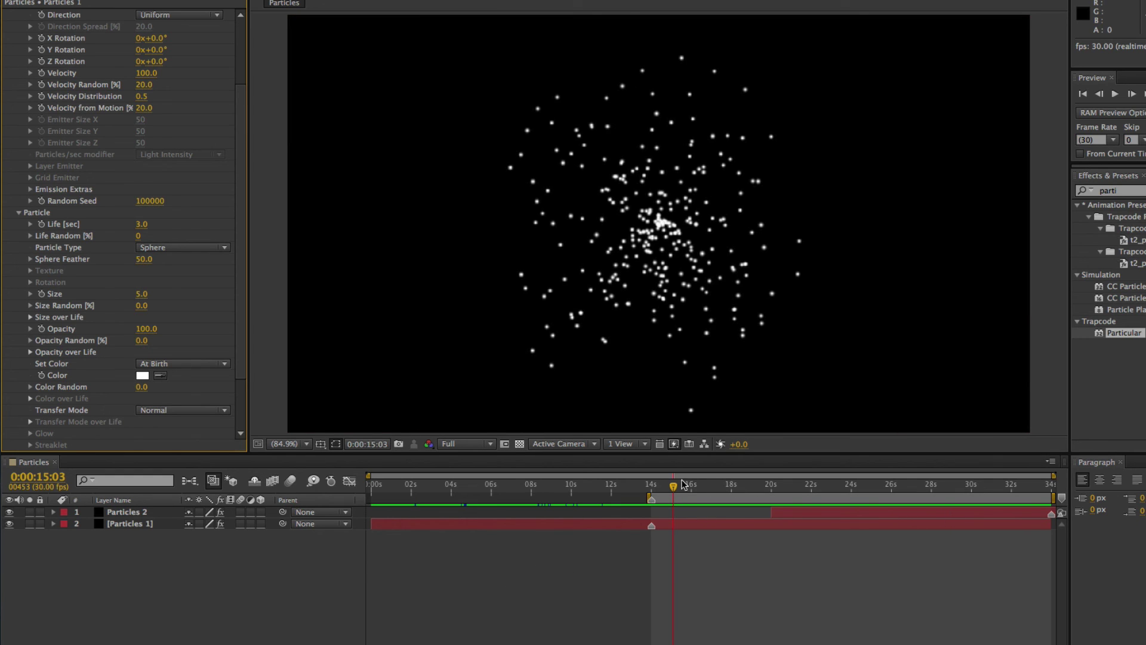
- Trim the composition to its work area so it starts at 0:00:14:00 and lasts 20 s
{"action": "left_click", "coordinate": [535, 558]}
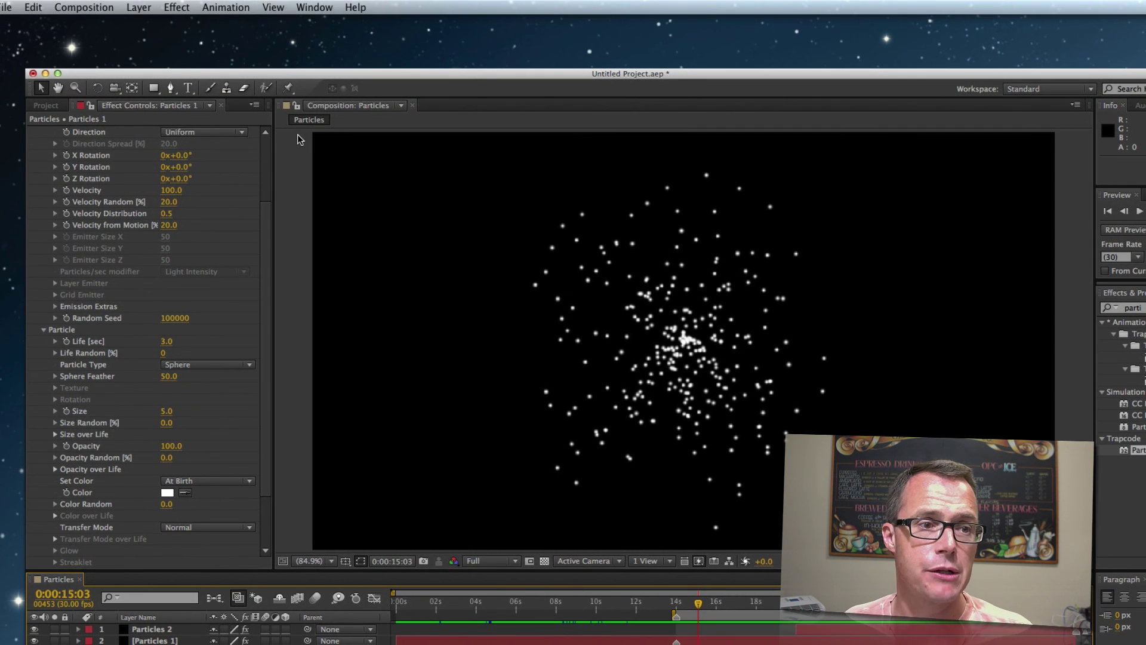
{"action": "left_click", "coordinate": [100, 9]}
{"action": "left_click", "coordinate": [145, 71]}
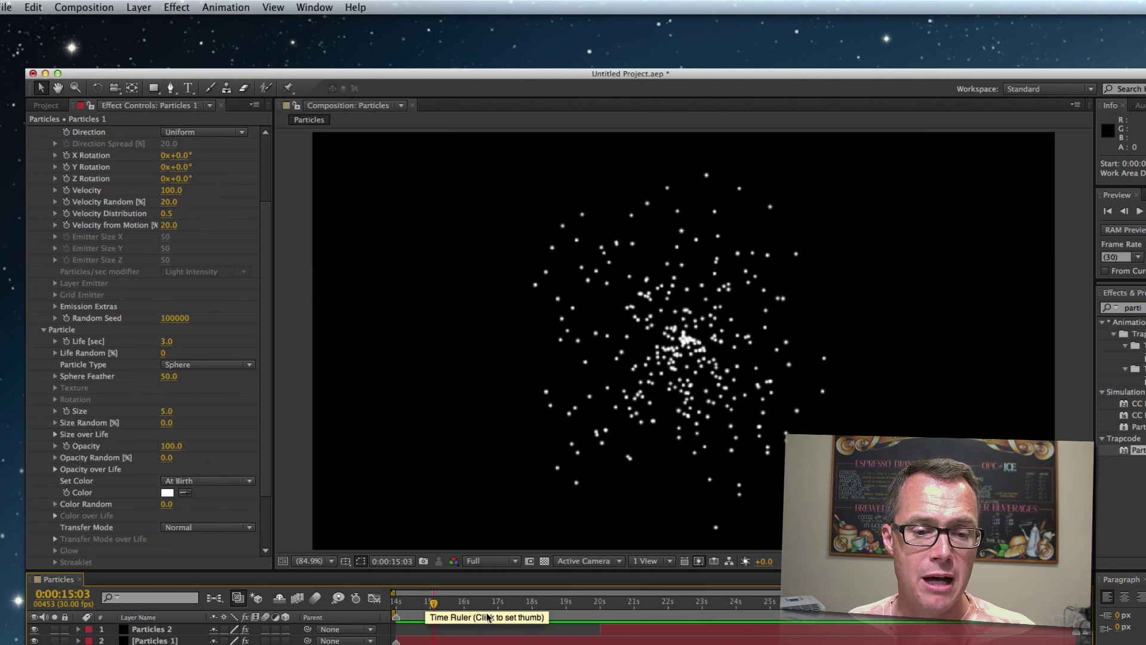
{"action": "left_click", "coordinate": [111, 7]}
- Open Composition Settings to confirm the 0:00:14:00 start and 0:00:20:00 duration
{"action": "left_click", "coordinate": [132, 45]}
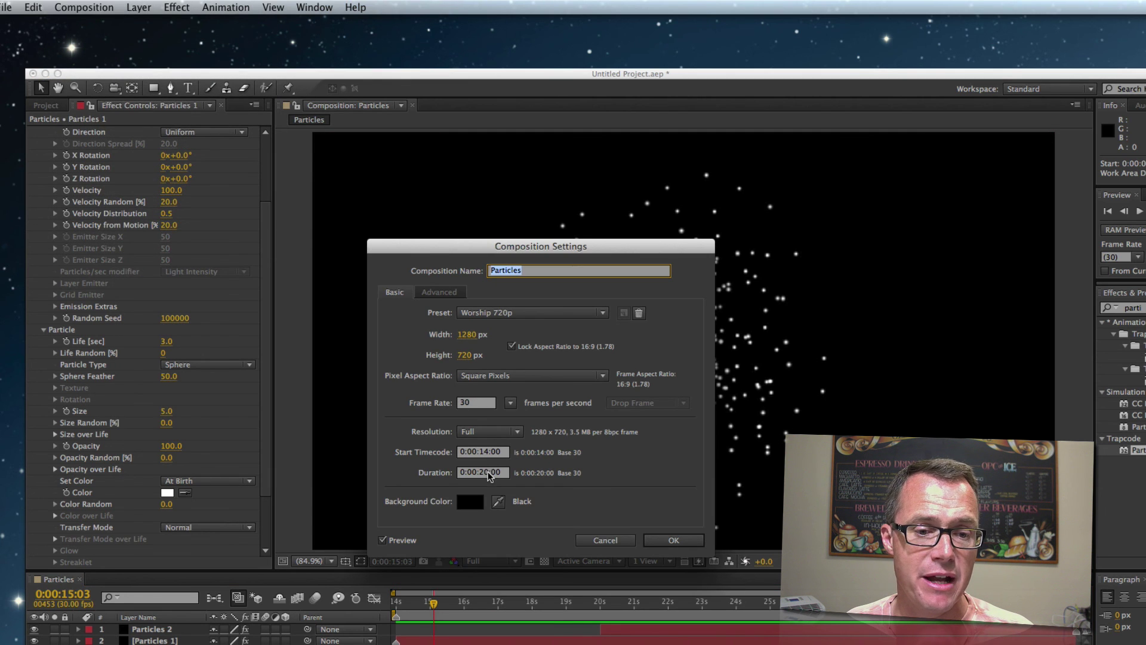